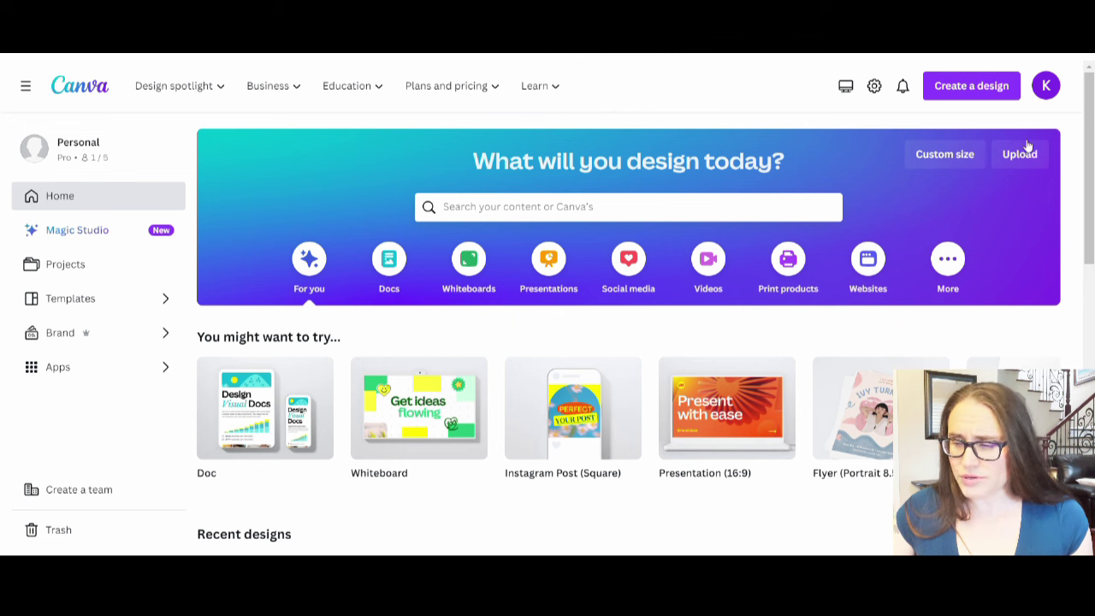
# Step: Create a new design with the custom size 4500 × 5400 px and set its page background to black
pyautogui.click(937, 157)
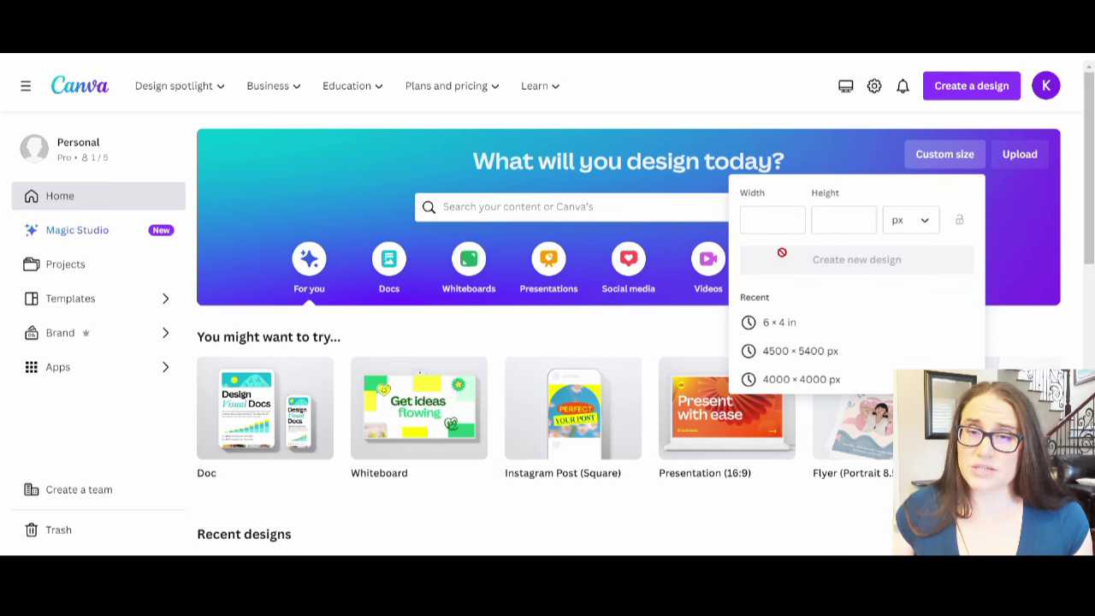
pyautogui.click(781, 352)
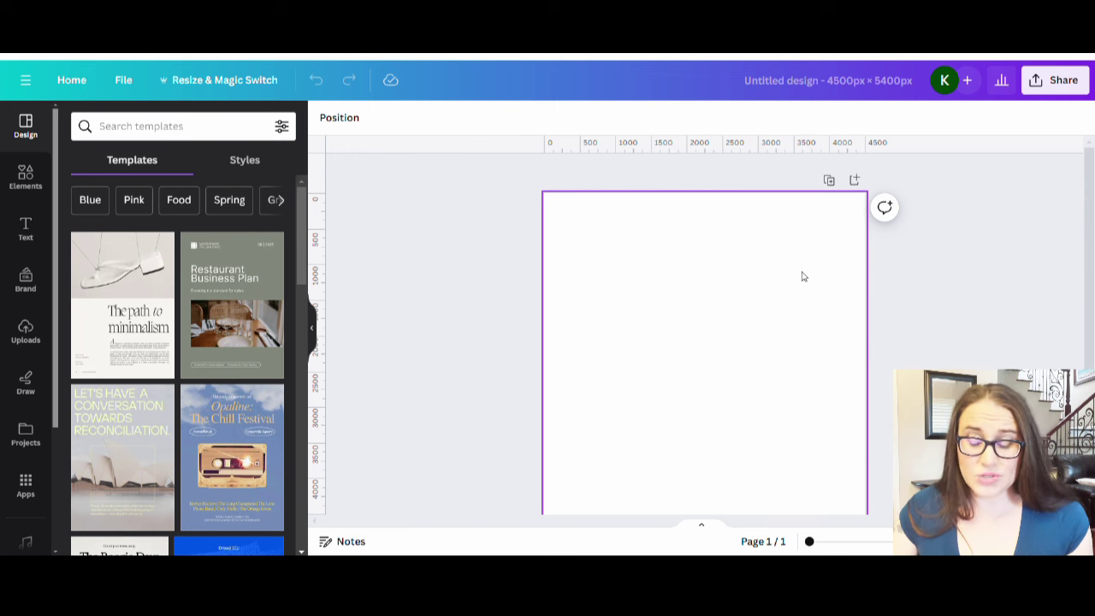
pyautogui.click(596, 262)
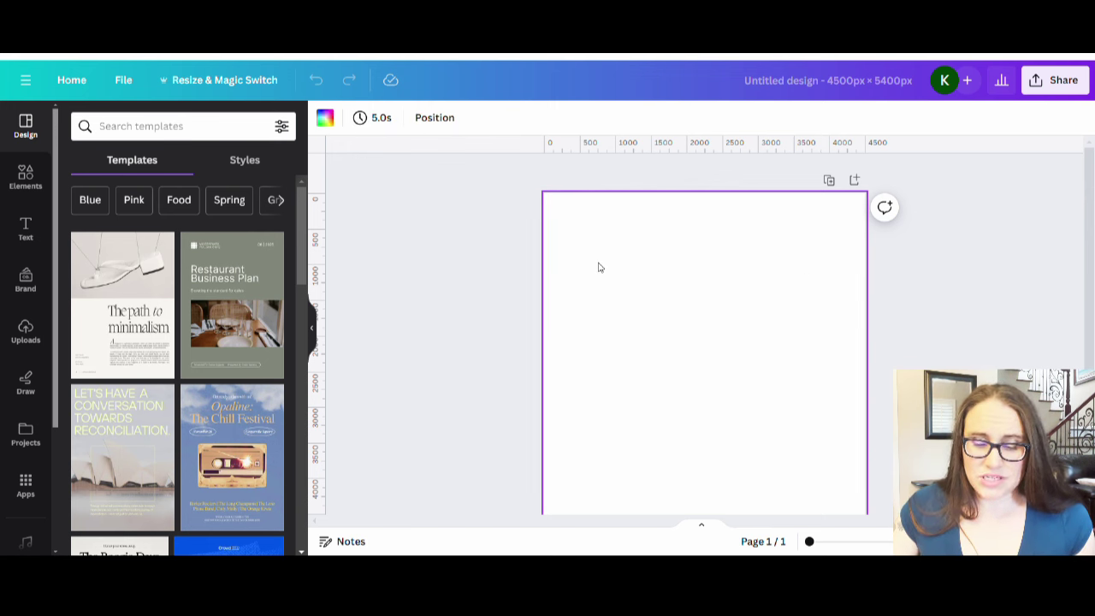
pyautogui.click(325, 119)
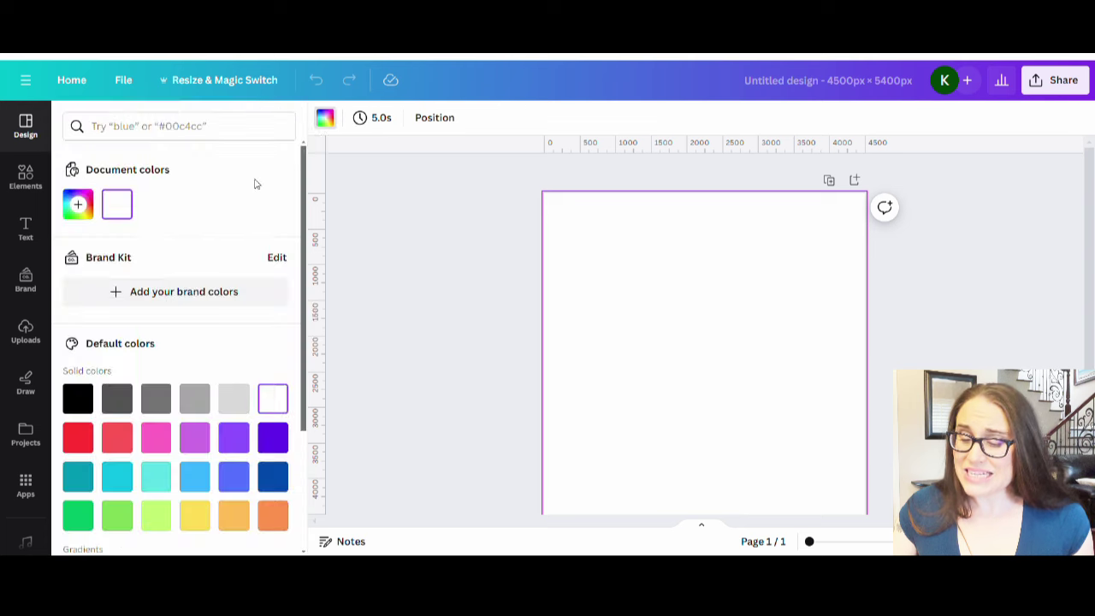
pyautogui.click(77, 399)
pyautogui.click(487, 296)
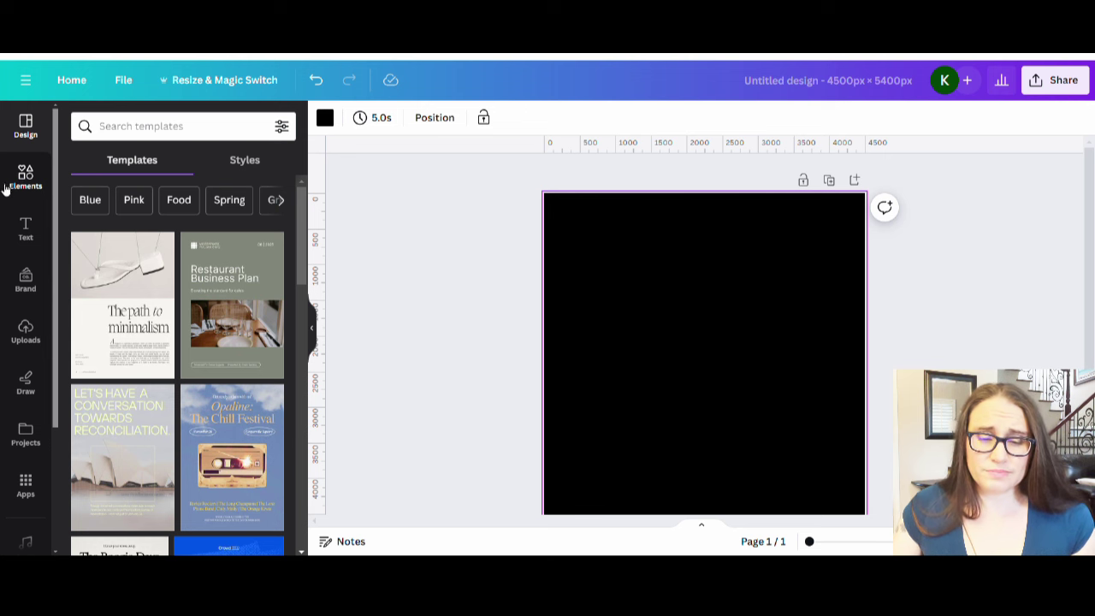
# Step: Search the elements library for "frames" and show the full collection of frames
pyautogui.click(33, 181)
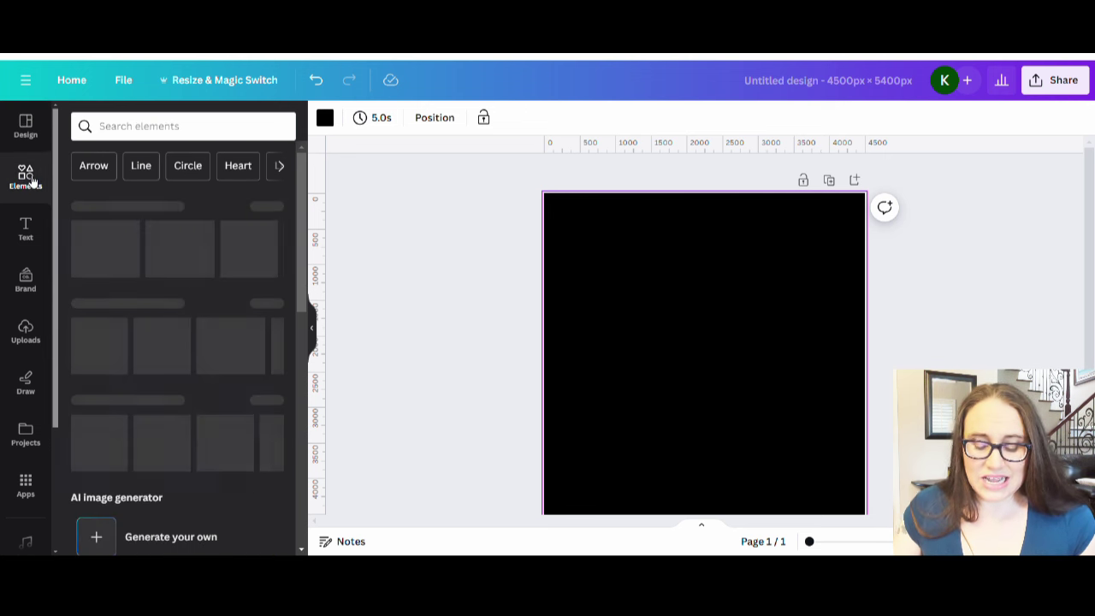
pyautogui.click(102, 126)
pyautogui.write('frames')
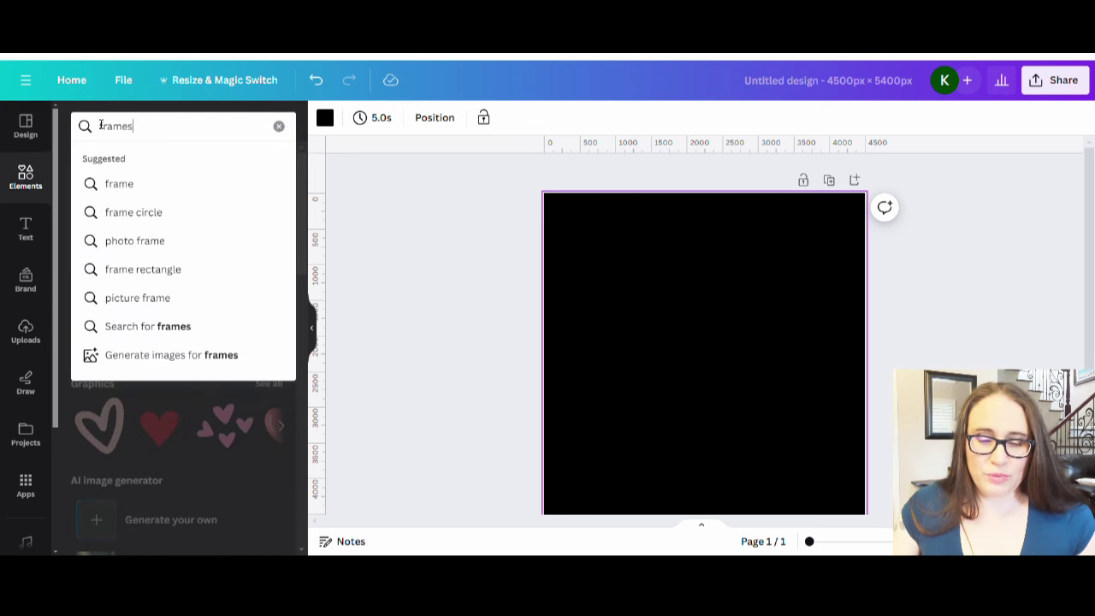
pyautogui.press('Return')
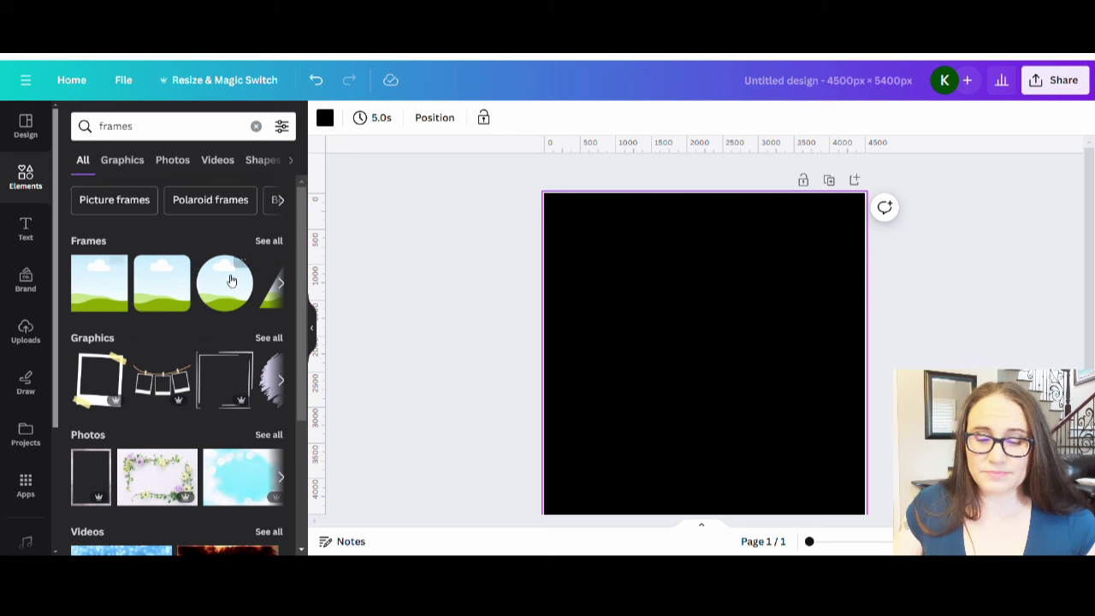
pyautogui.click(268, 242)
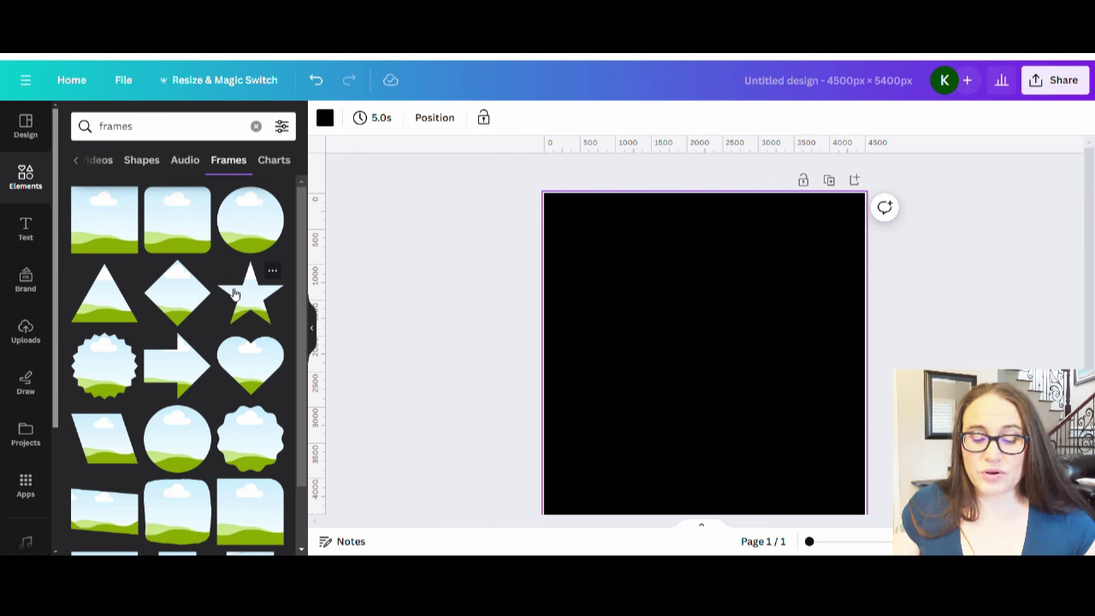
# Step: Examine the available frame designs, including basic shapes, letters and decorative borders, and return to the start of the collection
pyautogui.scroll(-5, 188, 270)
pyautogui.scroll(-4, 186, 267)
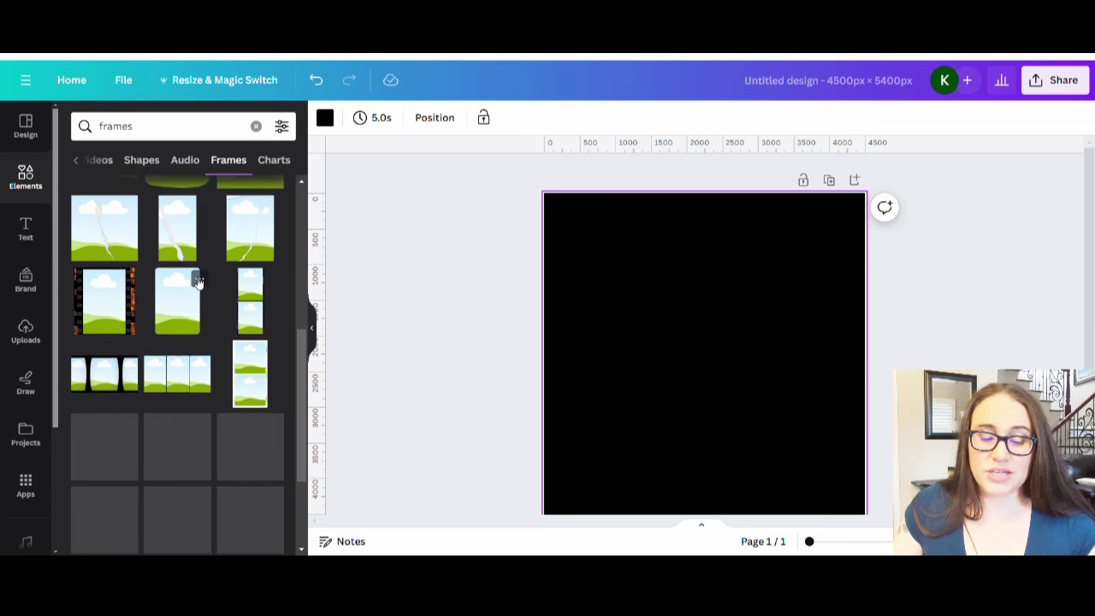
pyautogui.scroll(-5, 201, 321)
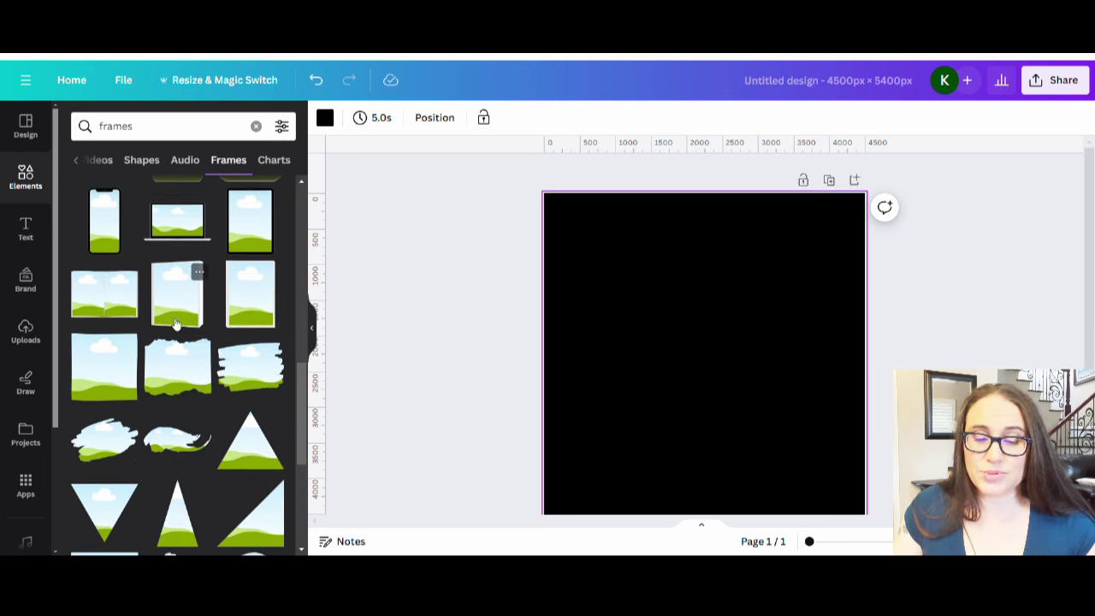
pyautogui.scroll(-3, 171, 358)
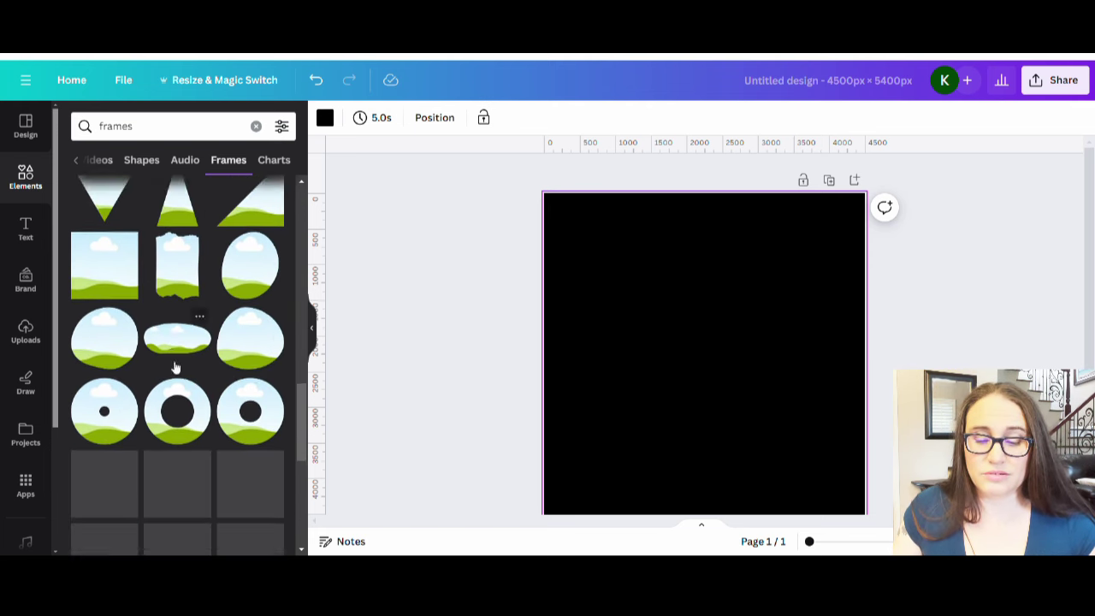
pyautogui.scroll(-10, 212, 343)
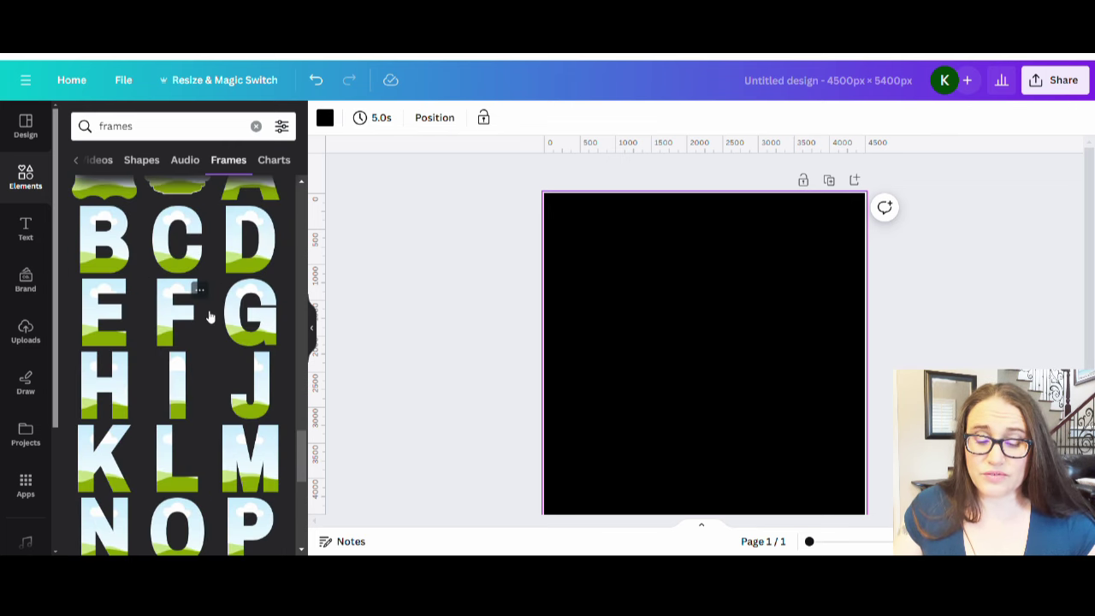
pyautogui.scroll(-5, 209, 314)
pyautogui.scroll(-6, 210, 316)
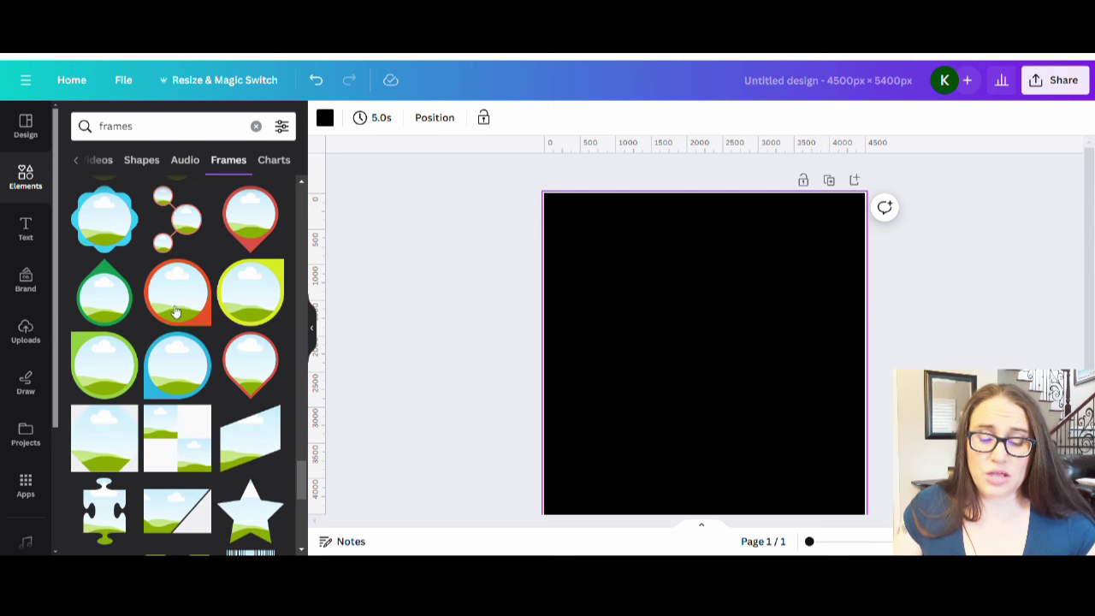
pyautogui.scroll(-2, 196, 456)
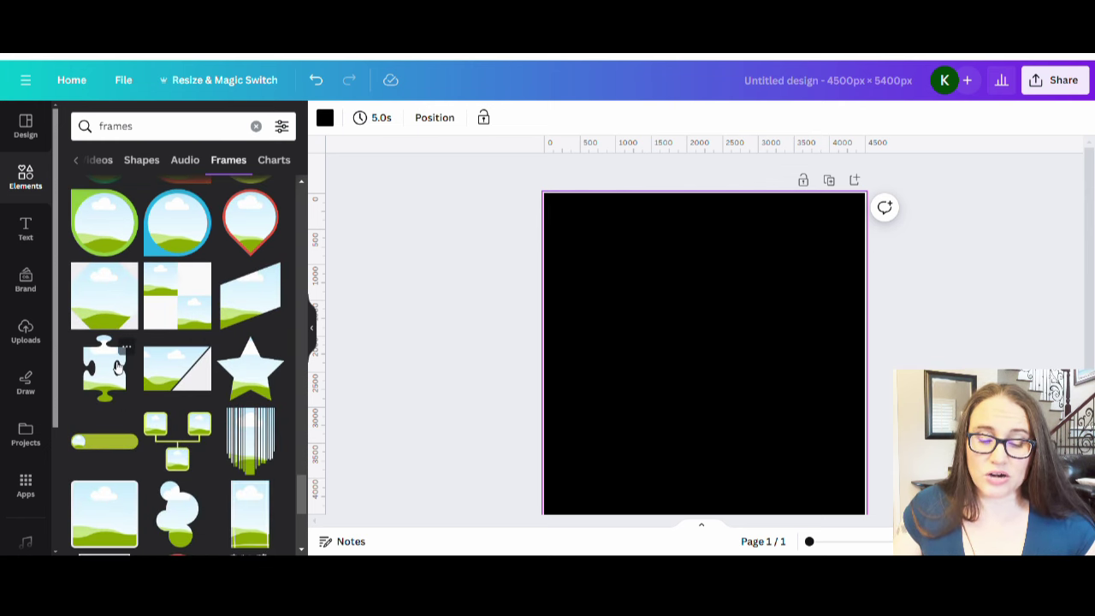
pyautogui.scroll(-1, 118, 373)
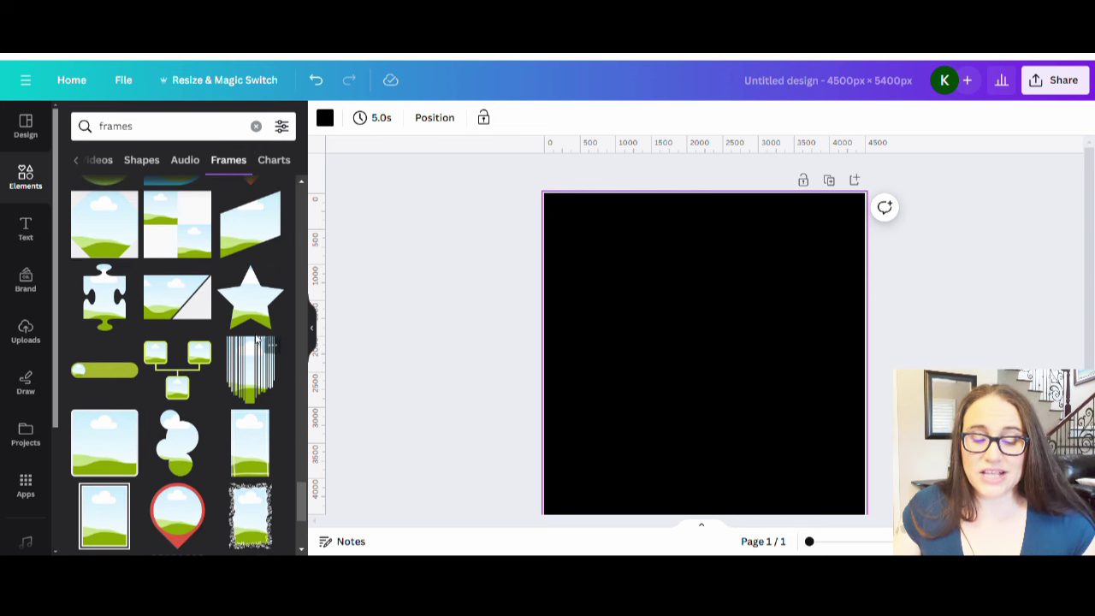
pyautogui.scroll(-5, 205, 327)
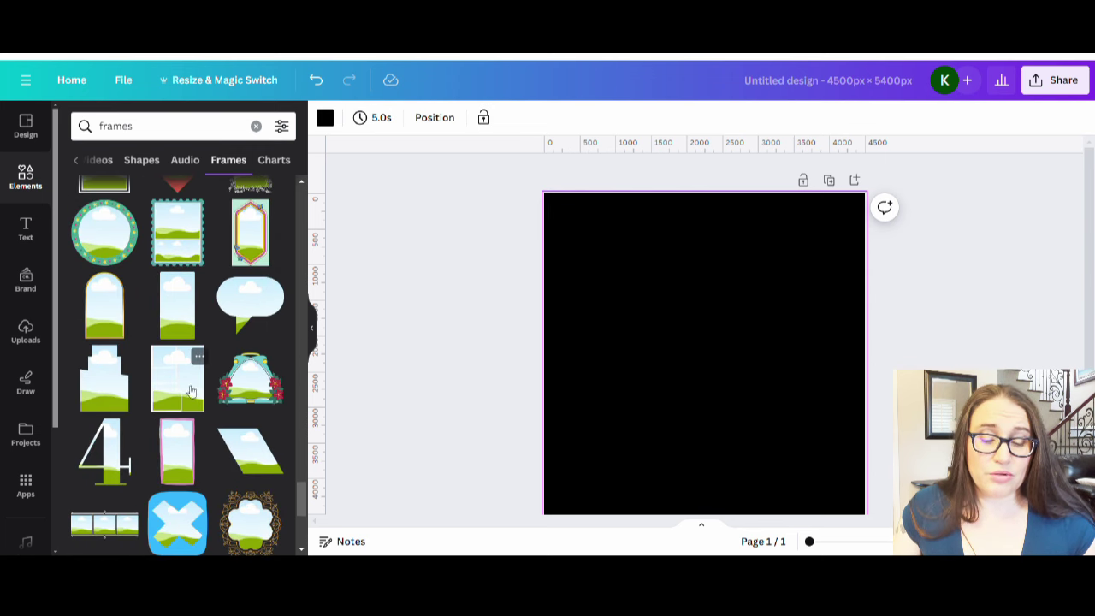
pyautogui.scroll(-3, 205, 328)
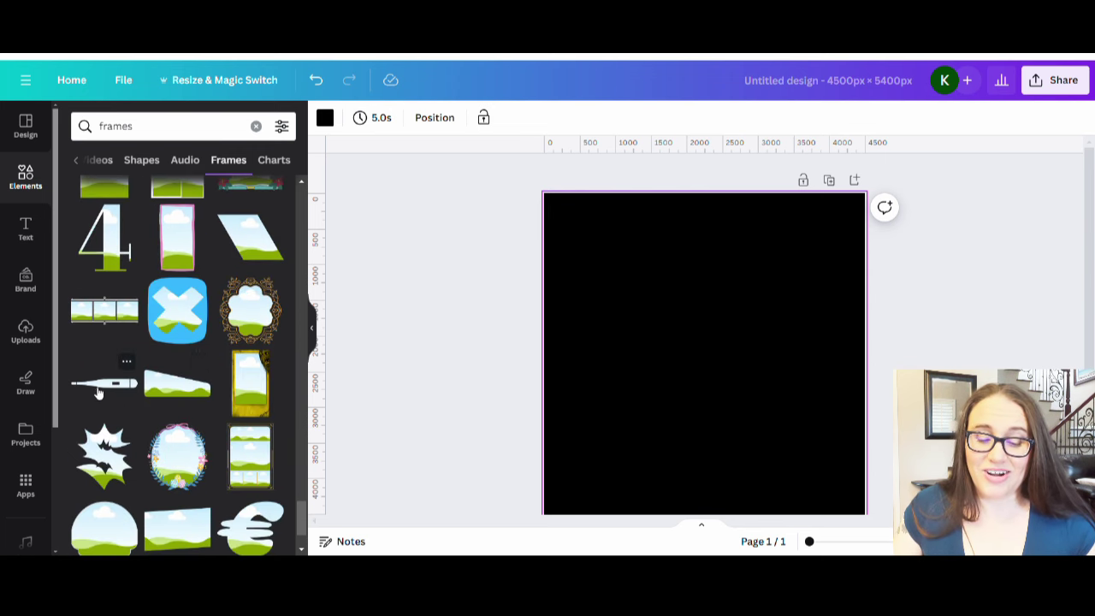
pyautogui.scroll(-3, 183, 360)
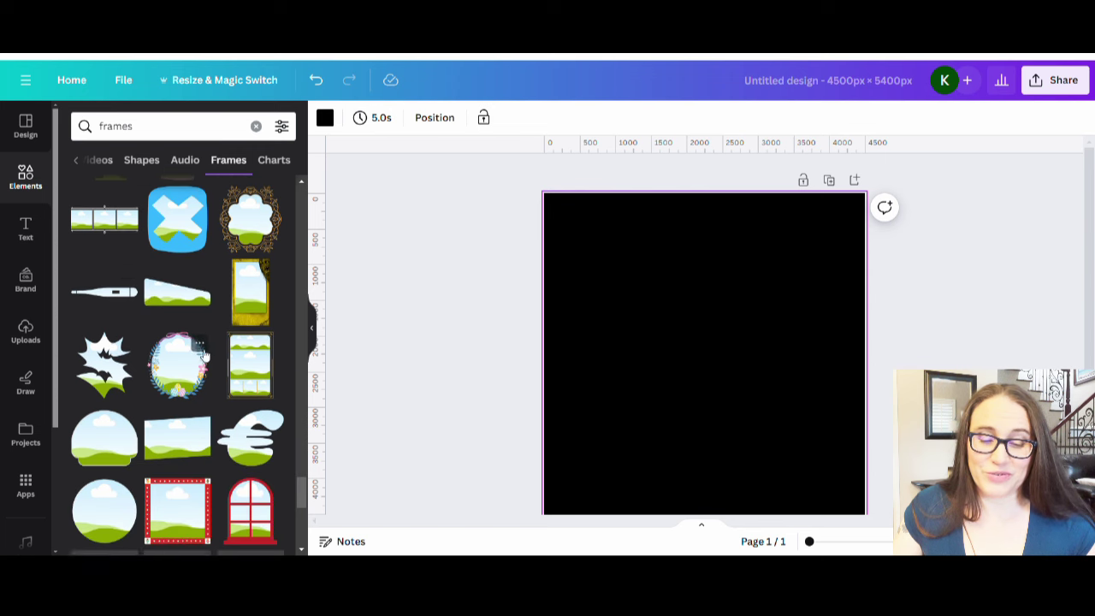
pyautogui.scroll(-1, 182, 360)
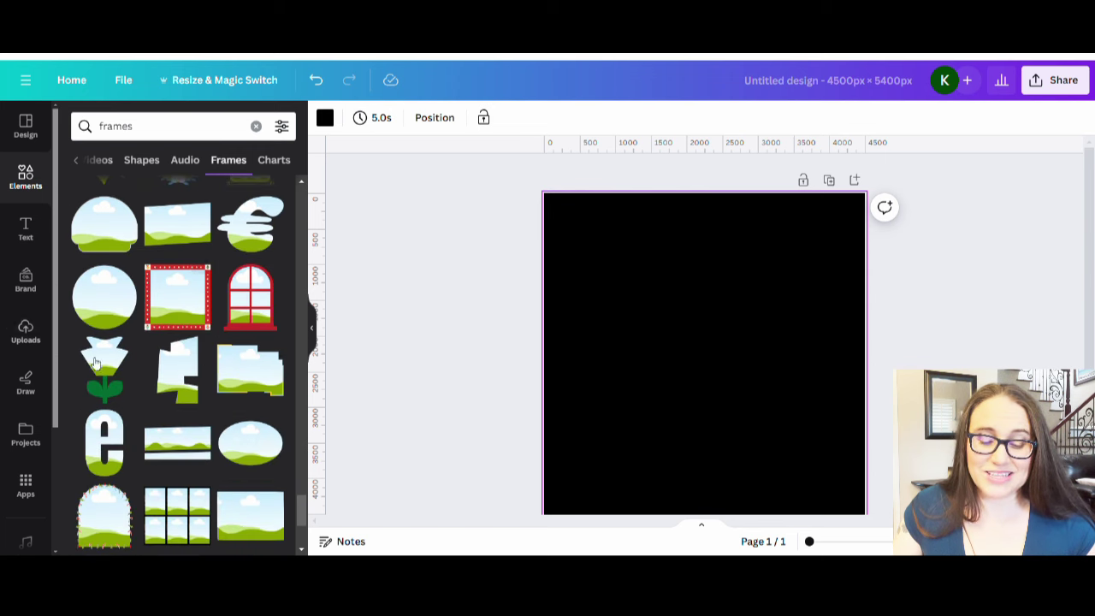
pyautogui.scroll(-1, 112, 367)
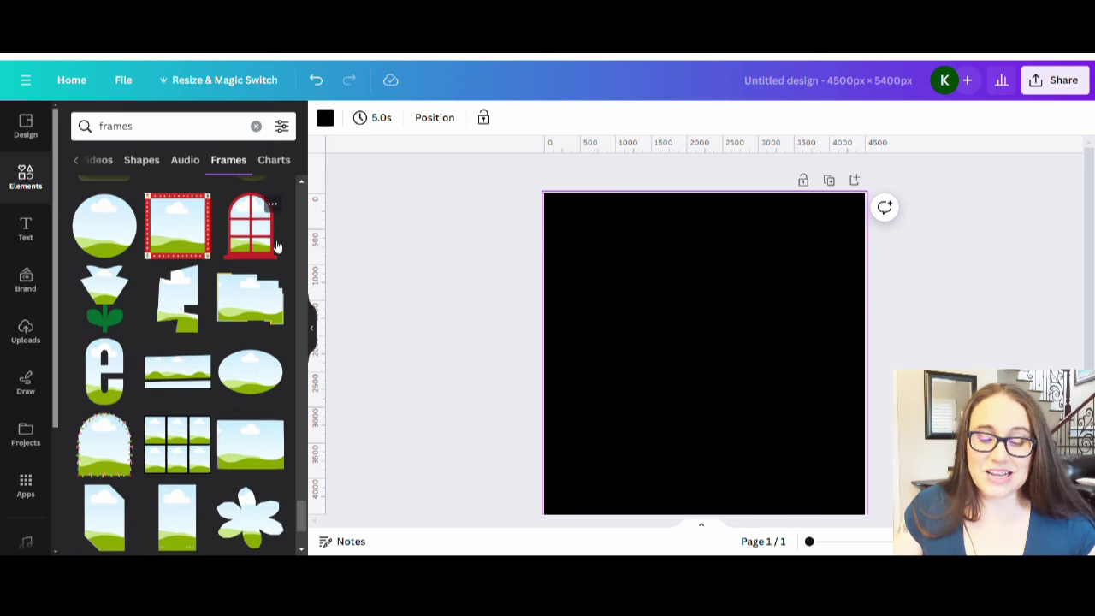
pyautogui.scroll(-1, 264, 229)
pyautogui.scroll(-5, 264, 229)
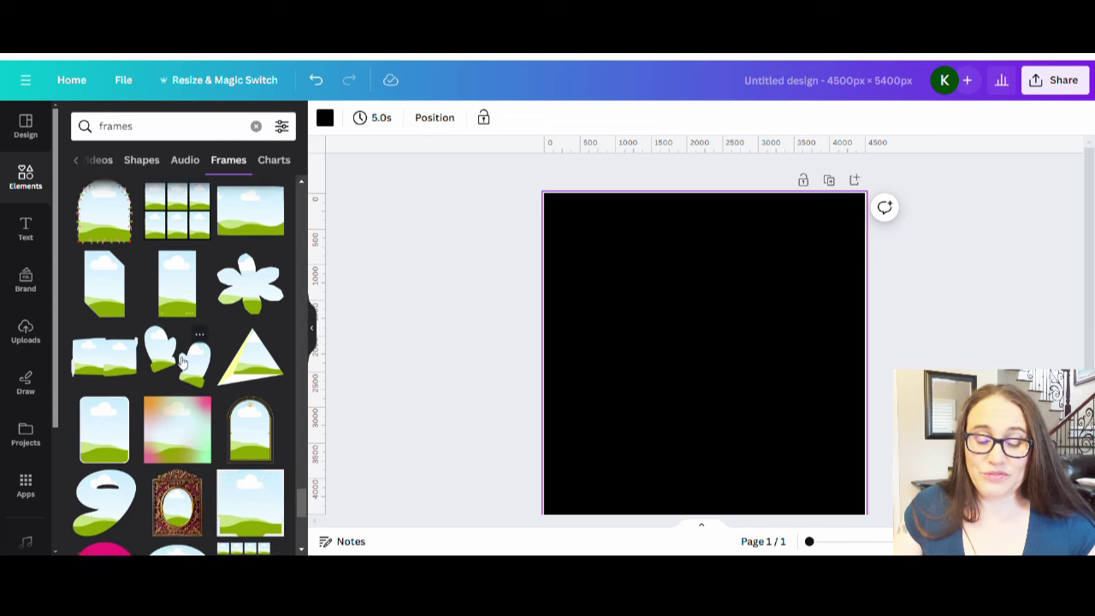
pyautogui.scroll(-10, 191, 324)
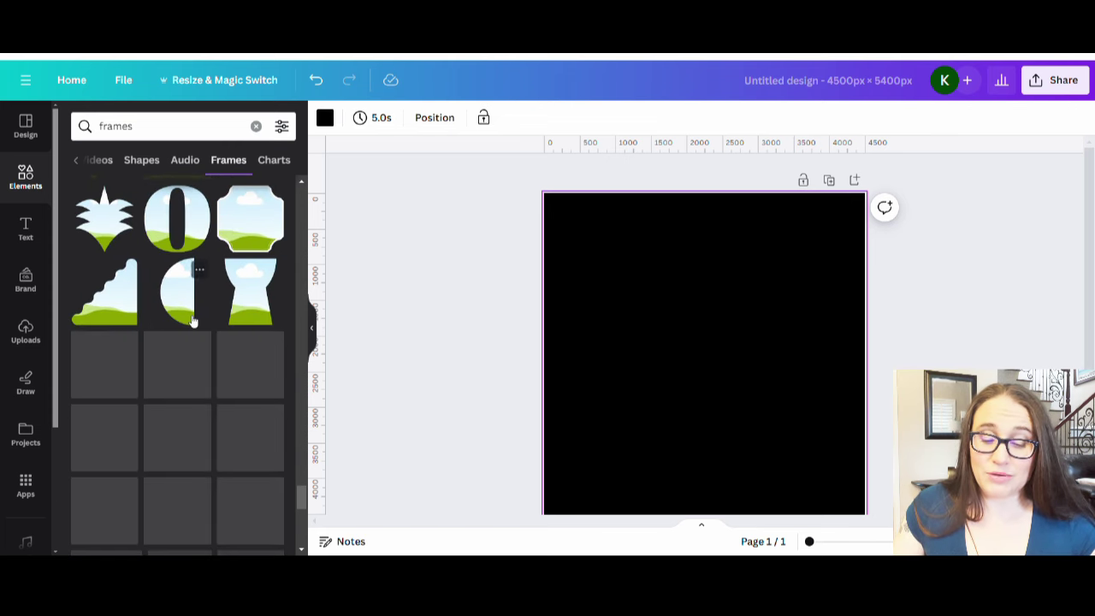
pyautogui.scroll(1, 197, 360)
pyautogui.scroll(-4, 205, 402)
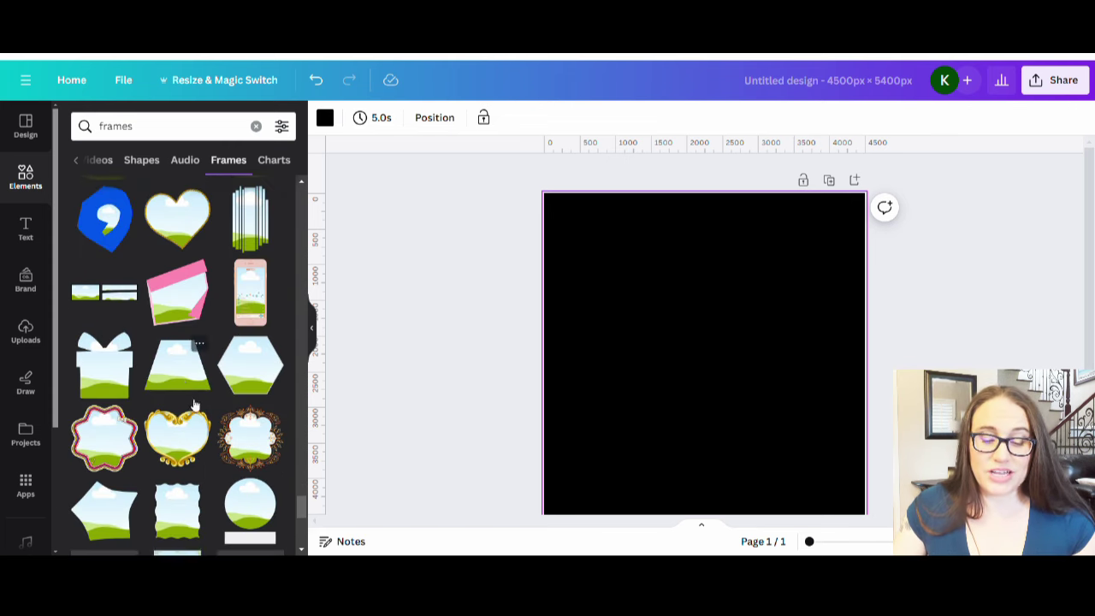
pyautogui.scroll(-3, 205, 405)
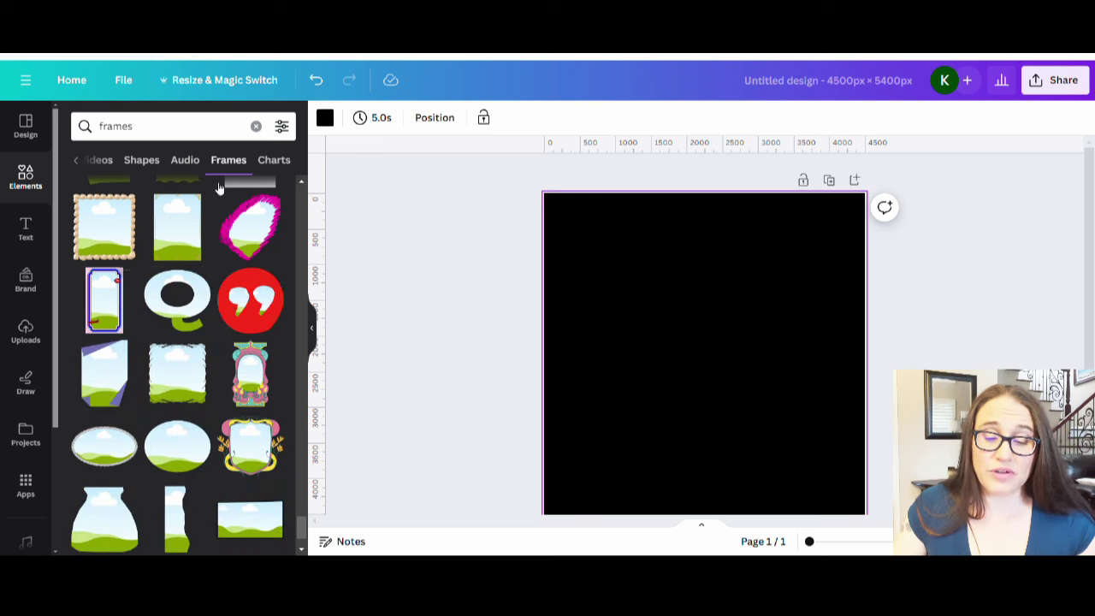
pyautogui.scroll(-1, 221, 475)
pyautogui.scroll(-3, 189, 411)
pyautogui.scroll(-5, 152, 356)
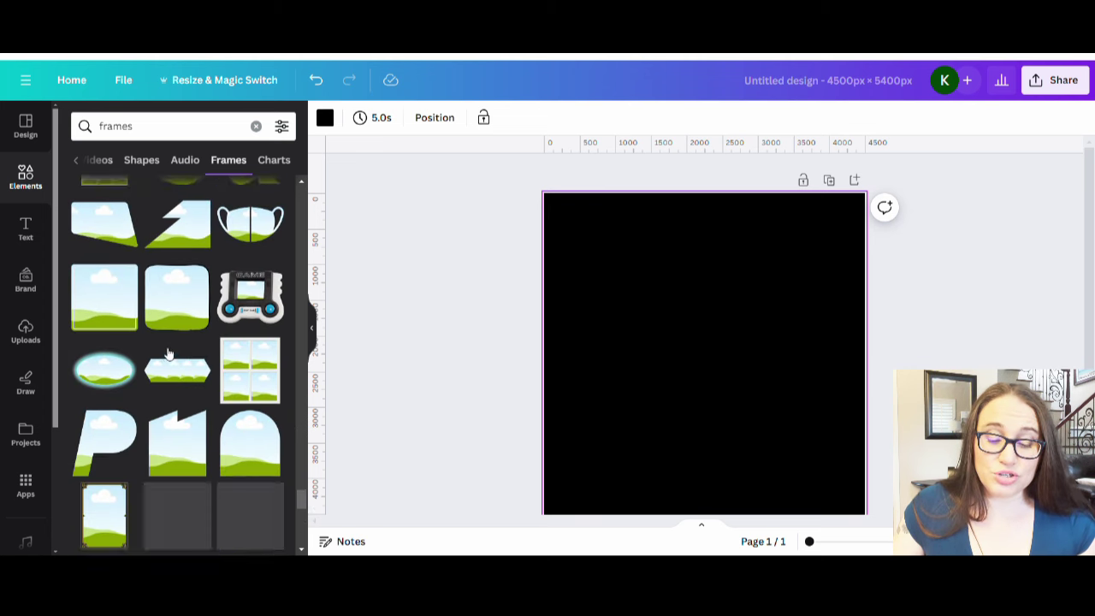
pyautogui.scroll(-5, 231, 320)
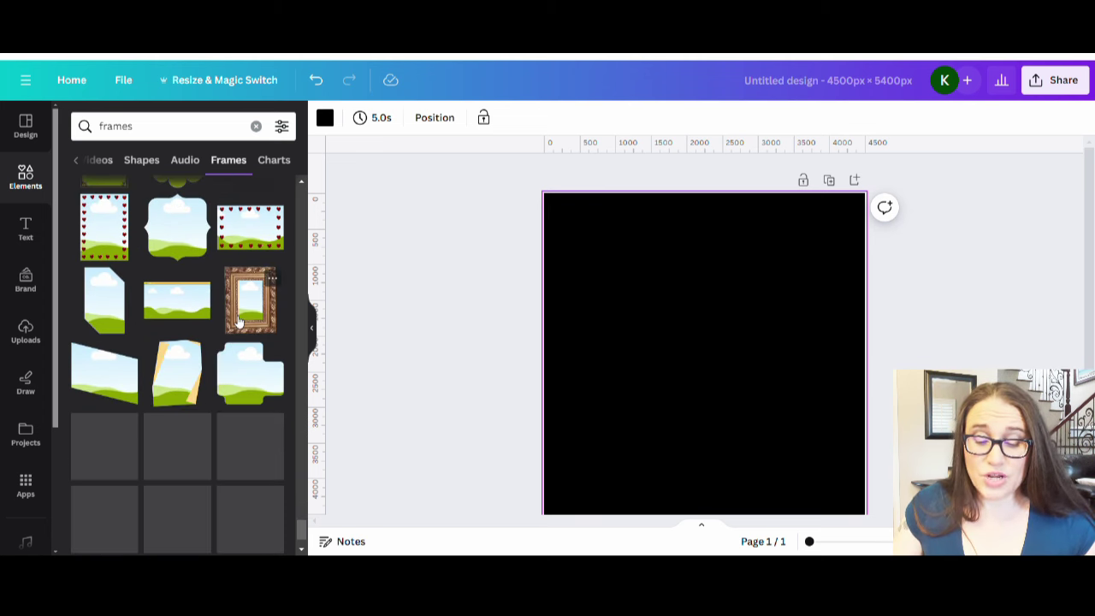
pyautogui.scroll(-2, 222, 445)
pyautogui.scroll(-2, 223, 432)
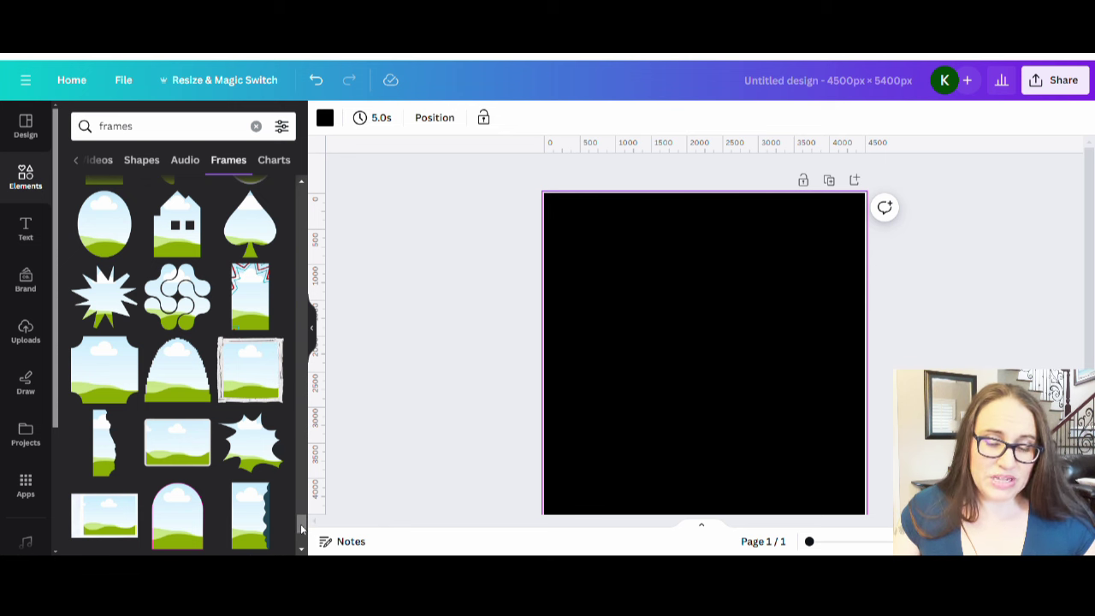
pyautogui.moveTo(306, 529); pyautogui.dragTo(298, 199)
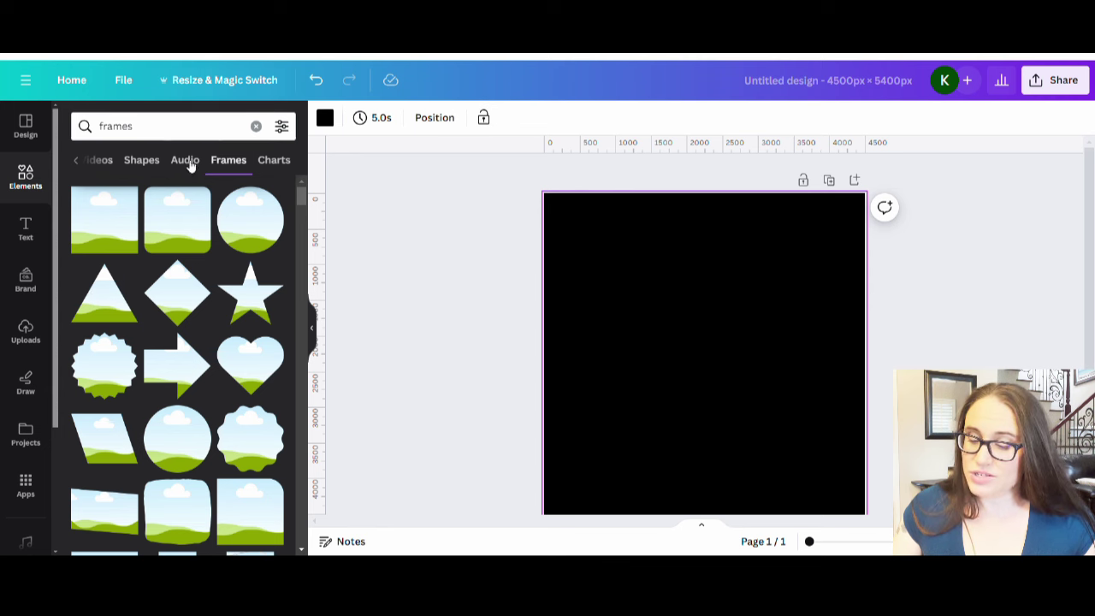
# Step: Add the heart-shaped frame to the black page, enlarge it to about 3300 px wide and center it horizontally
pyautogui.click(258, 378)
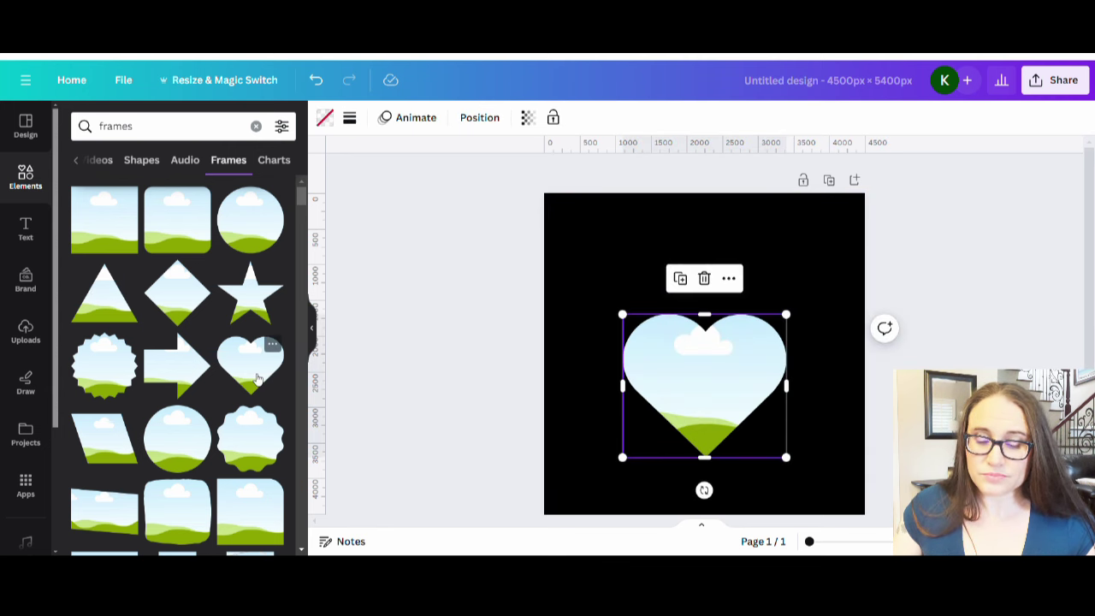
pyautogui.click(311, 327)
pyautogui.moveTo(557, 332); pyautogui.dragTo(529, 284)
pyautogui.moveTo(634, 413); pyautogui.dragTo(693, 495)
pyautogui.moveTo(594, 385); pyautogui.dragTo(593, 409)
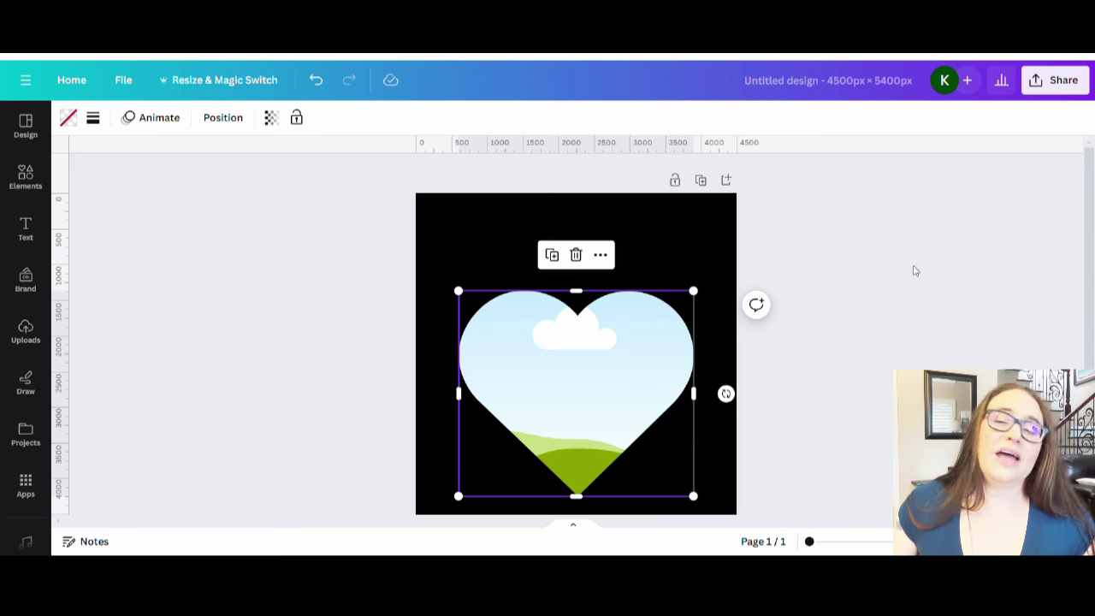
pyautogui.click(839, 262)
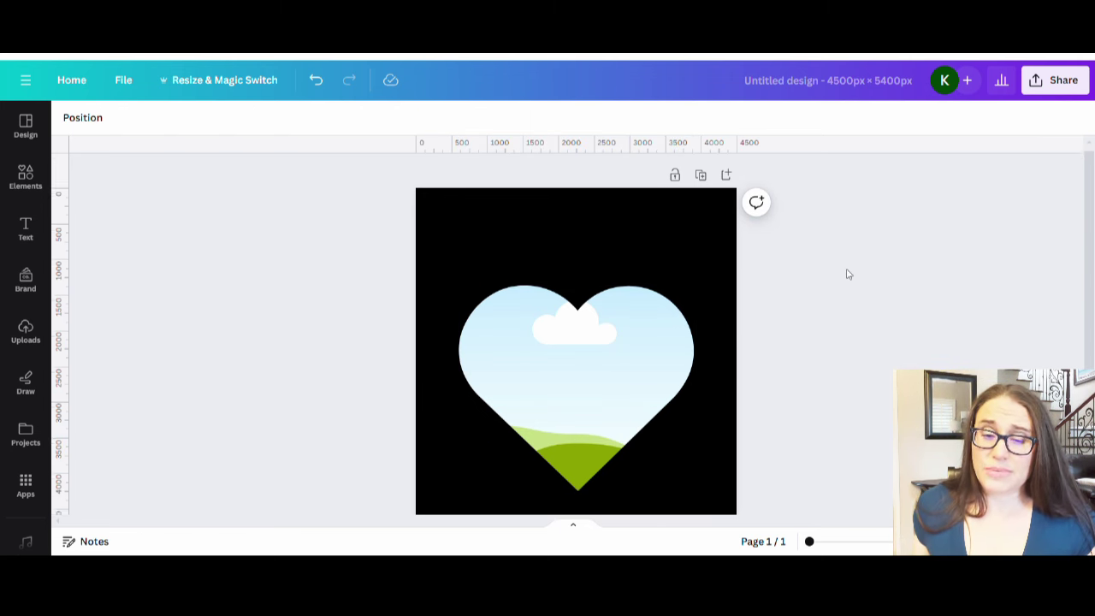
# Step: Add the uploaded photo of the sleeping child and dog to the page with the heart frame
pyautogui.scroll(-2, 848, 274)
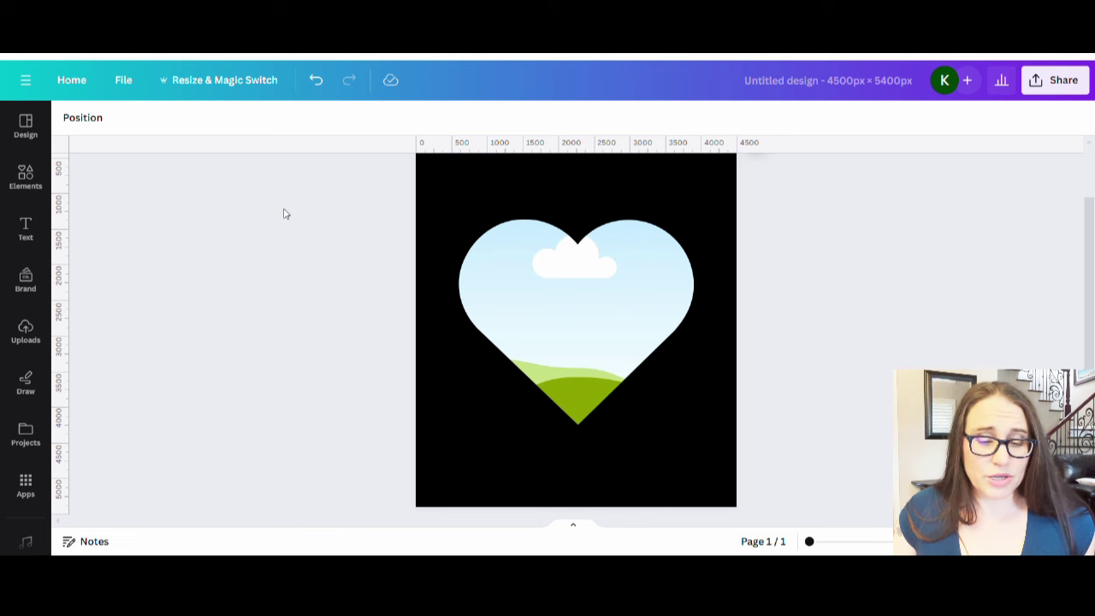
pyautogui.click(36, 328)
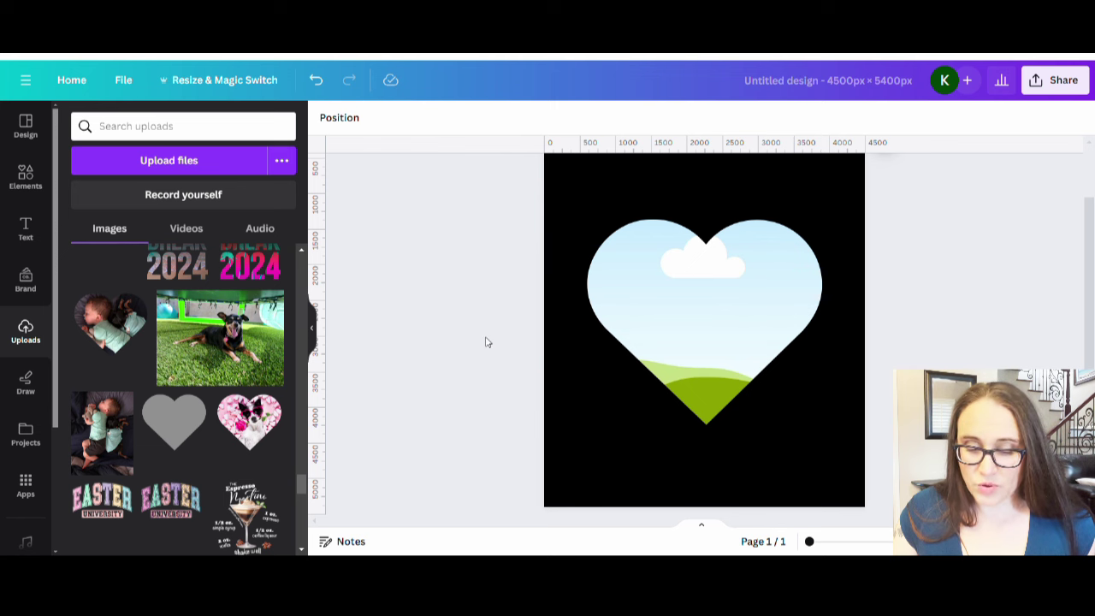
pyautogui.click(103, 432)
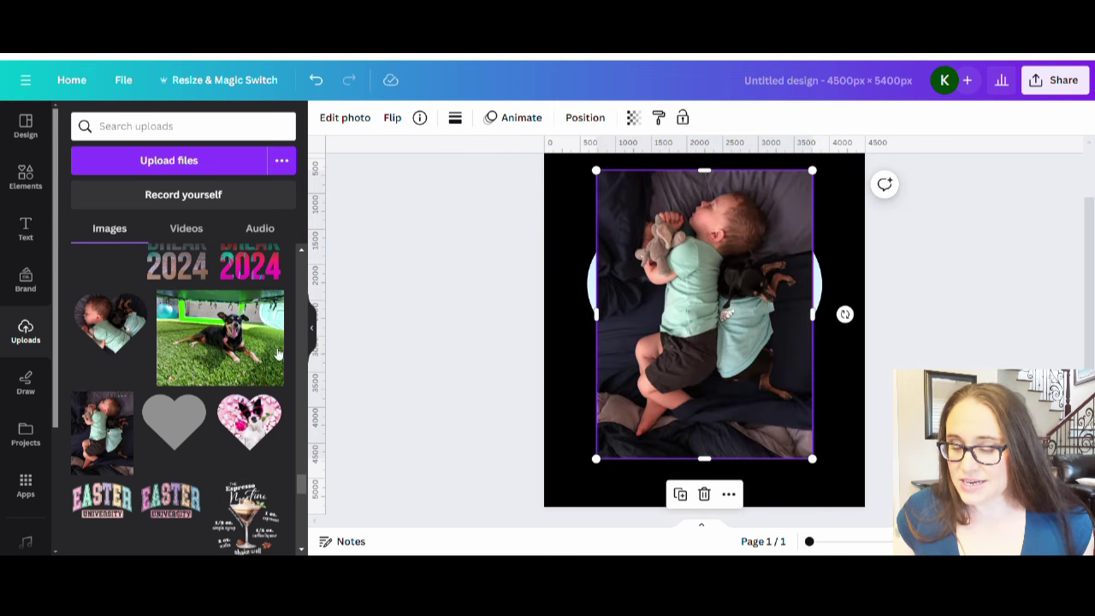
# Step: Fill the heart frame with the photo and shift the photo down inside it until its upper edge meets the frame's top
pyautogui.click(316, 329)
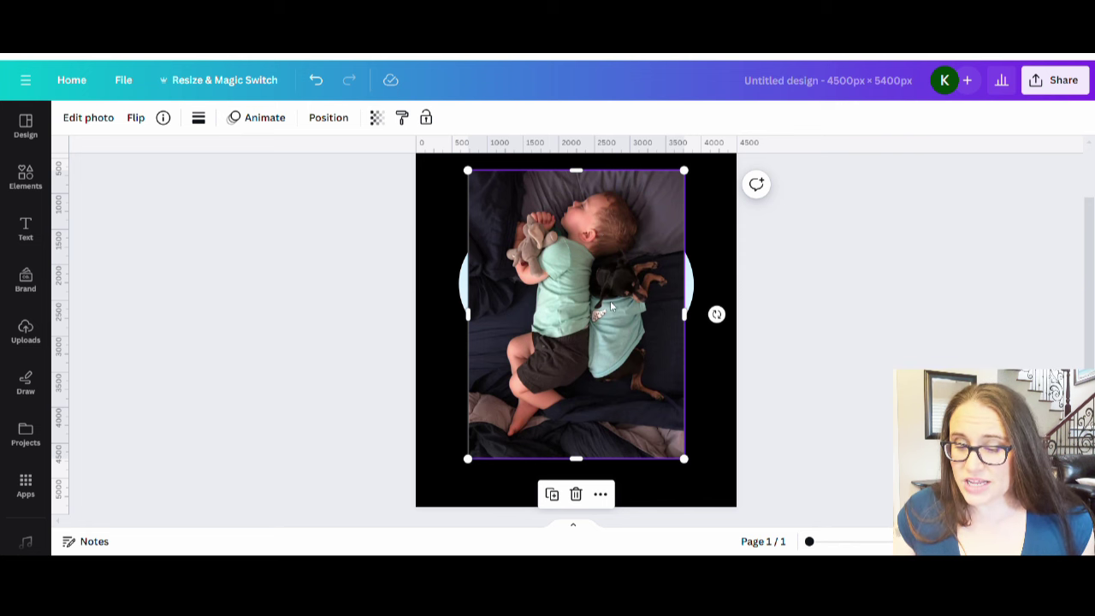
pyautogui.moveTo(607, 274); pyautogui.dragTo(525, 290)
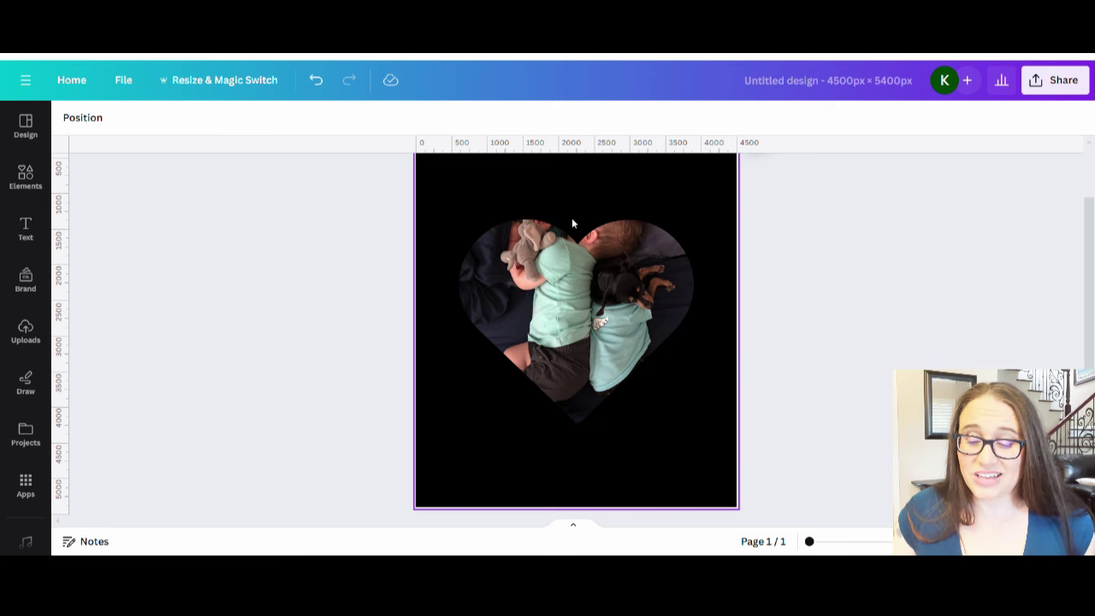
pyautogui.doubleClick(571, 304)
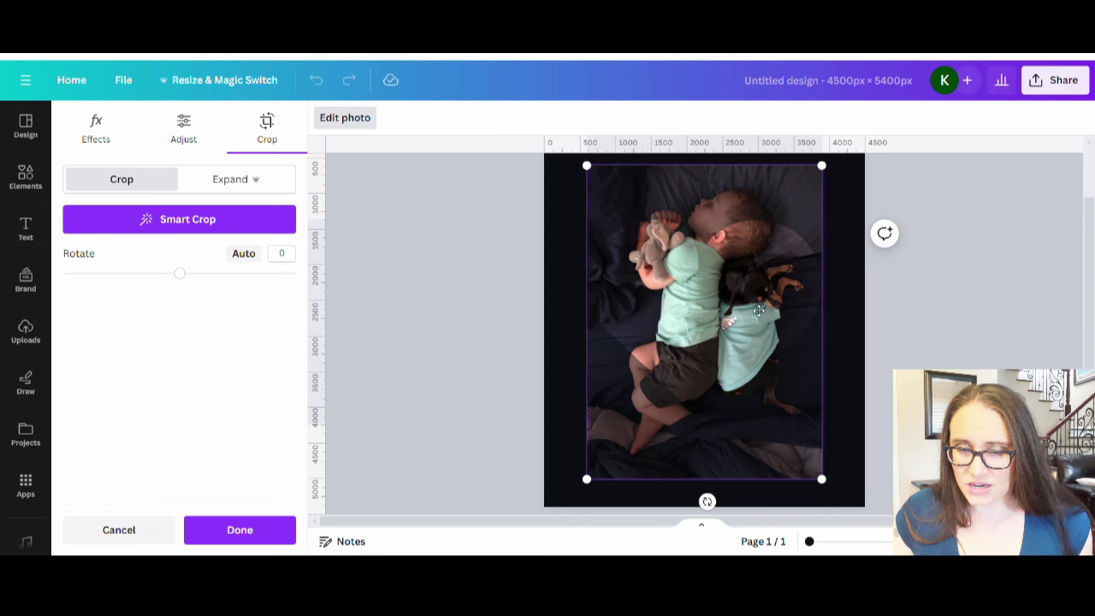
pyautogui.moveTo(759, 311); pyautogui.dragTo(762, 374)
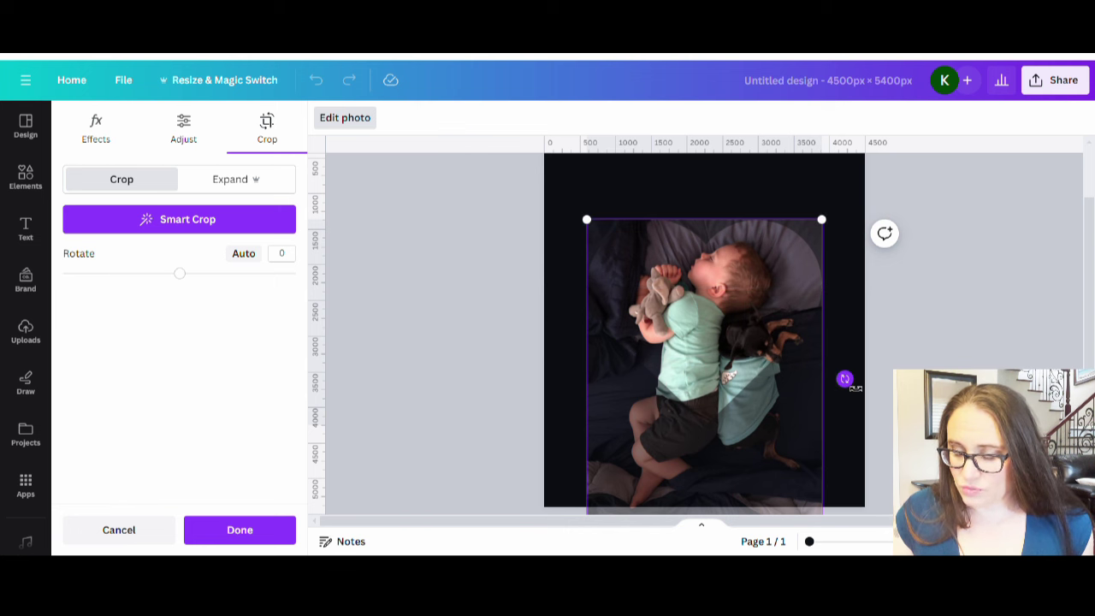
# Step: Rotate the cropped photo to -43.6°, enlarge it and reposition it so the child's head and the dog fall inside the heart
pyautogui.moveTo(844, 378); pyautogui.dragTo(847, 257)
pyautogui.moveTo(829, 464); pyautogui.dragTo(859, 443)
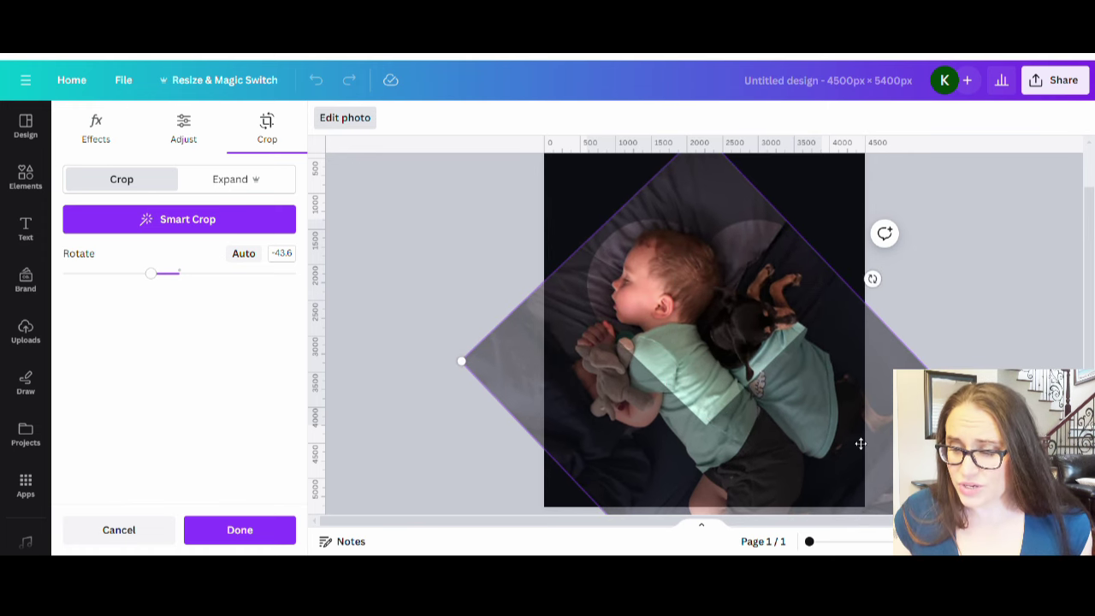
pyautogui.scroll(-2, 861, 443)
pyautogui.moveTo(872, 207); pyautogui.dragTo(872, 207)
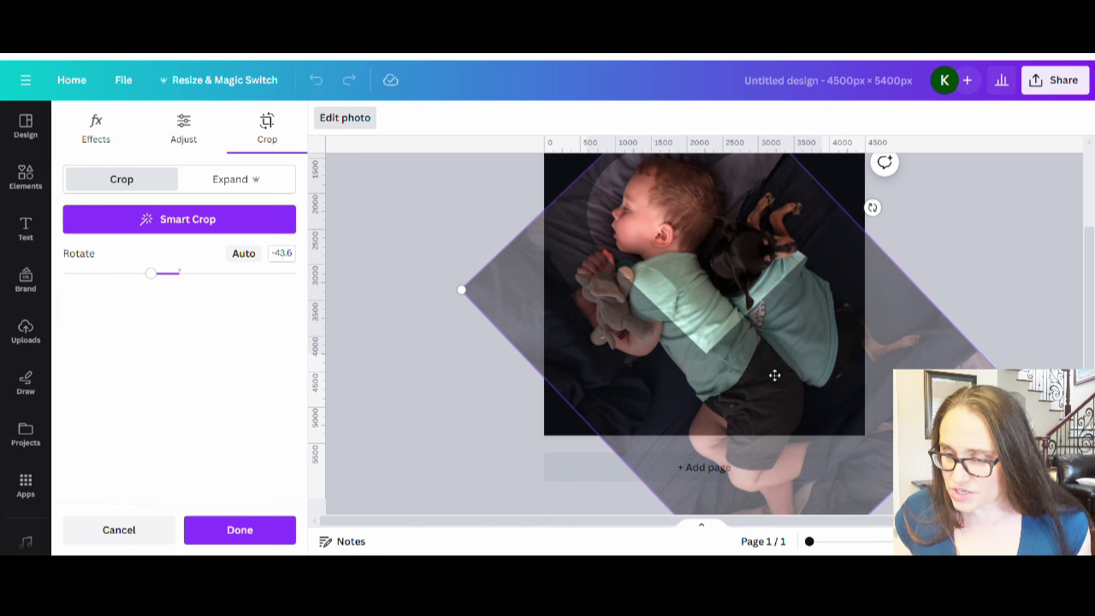
pyautogui.scroll(2, 969, 240)
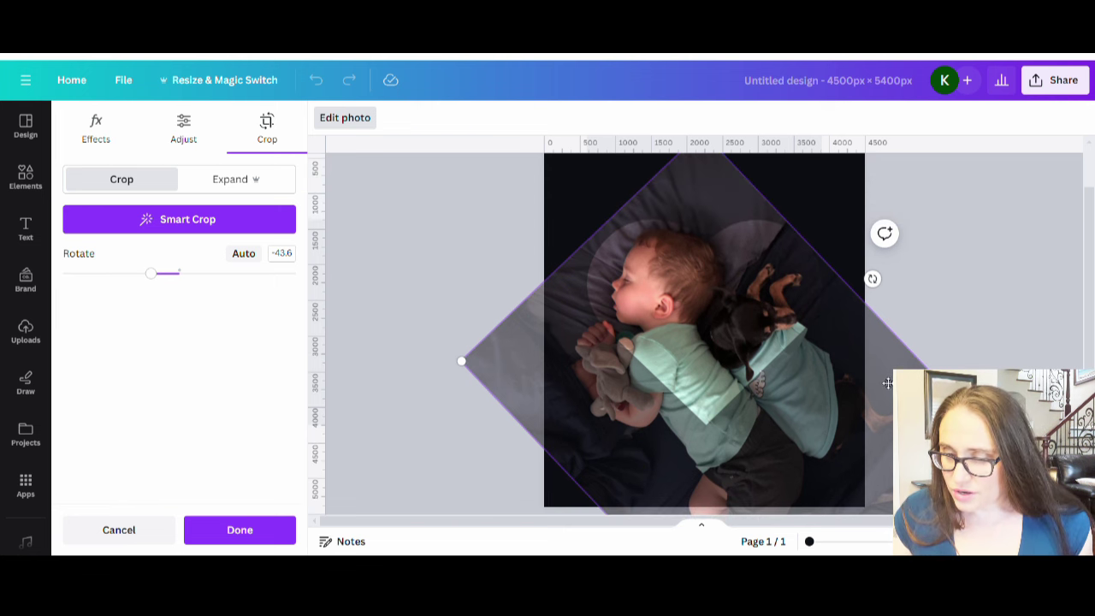
pyautogui.moveTo(885, 414); pyautogui.dragTo(889, 415)
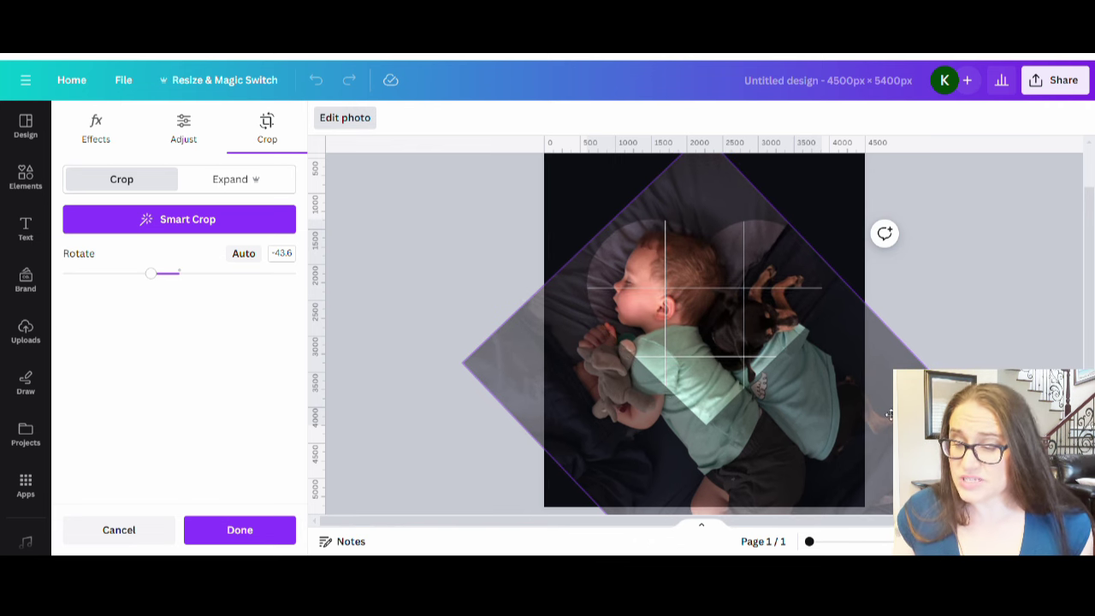
pyautogui.moveTo(890, 415); pyautogui.dragTo(889, 416)
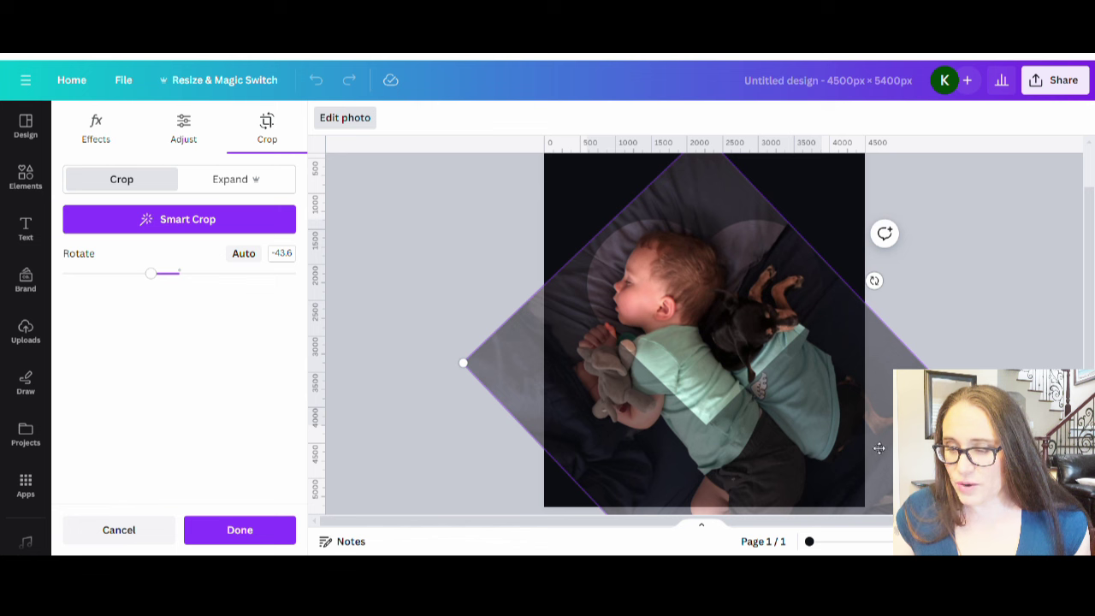
pyautogui.moveTo(879, 445); pyautogui.dragTo(878, 437)
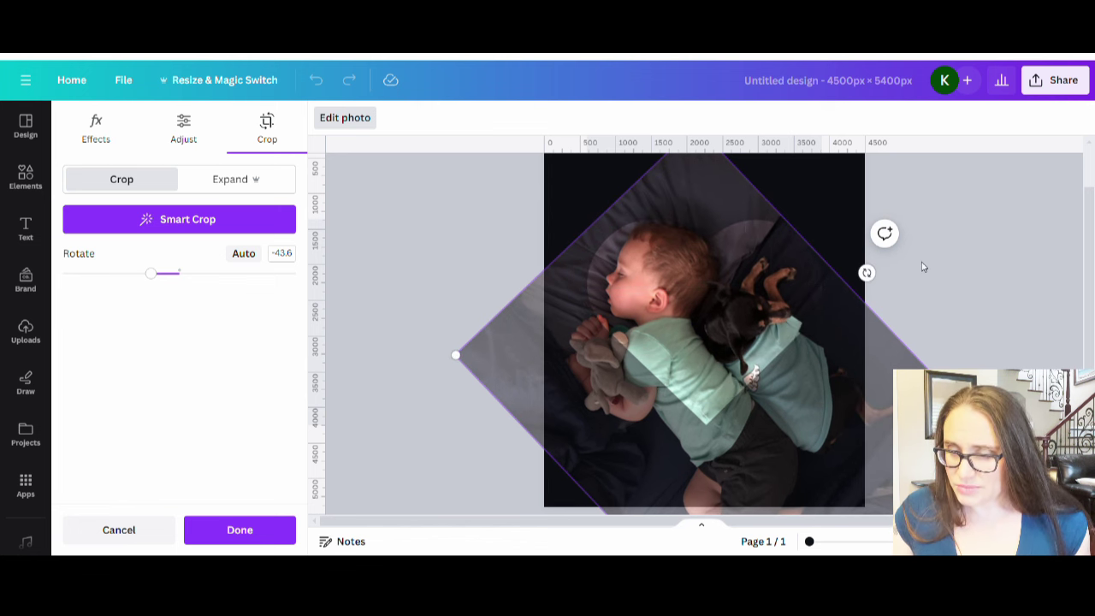
# Step: Rotate the photo to -58.4°, reposition the child's face and the dog within the heart and apply the crop
pyautogui.moveTo(875, 283); pyautogui.dragTo(875, 261)
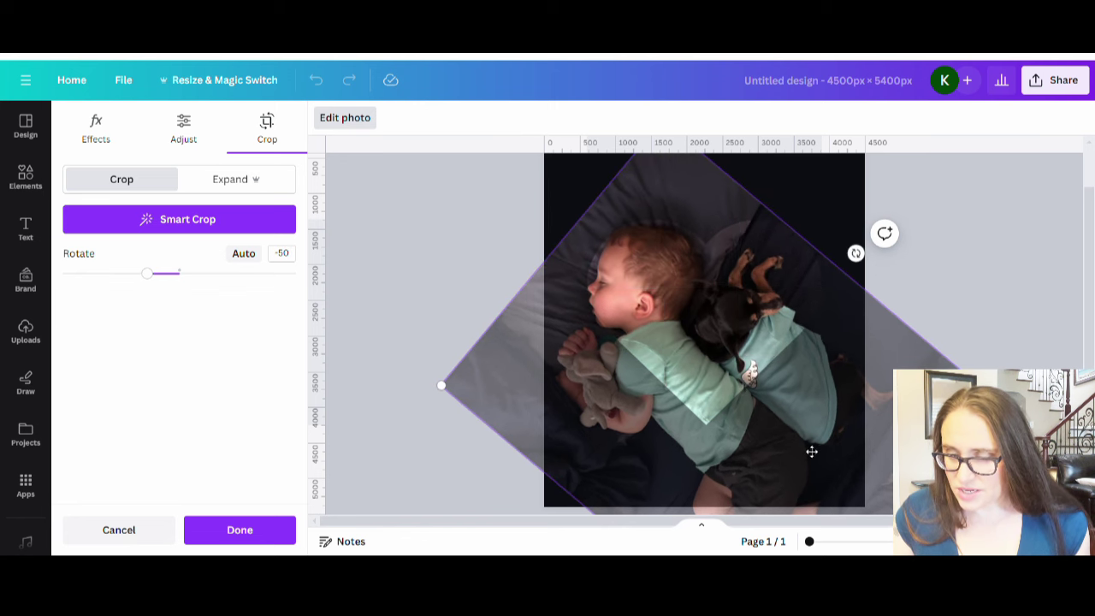
pyautogui.moveTo(812, 450); pyautogui.dragTo(826, 466)
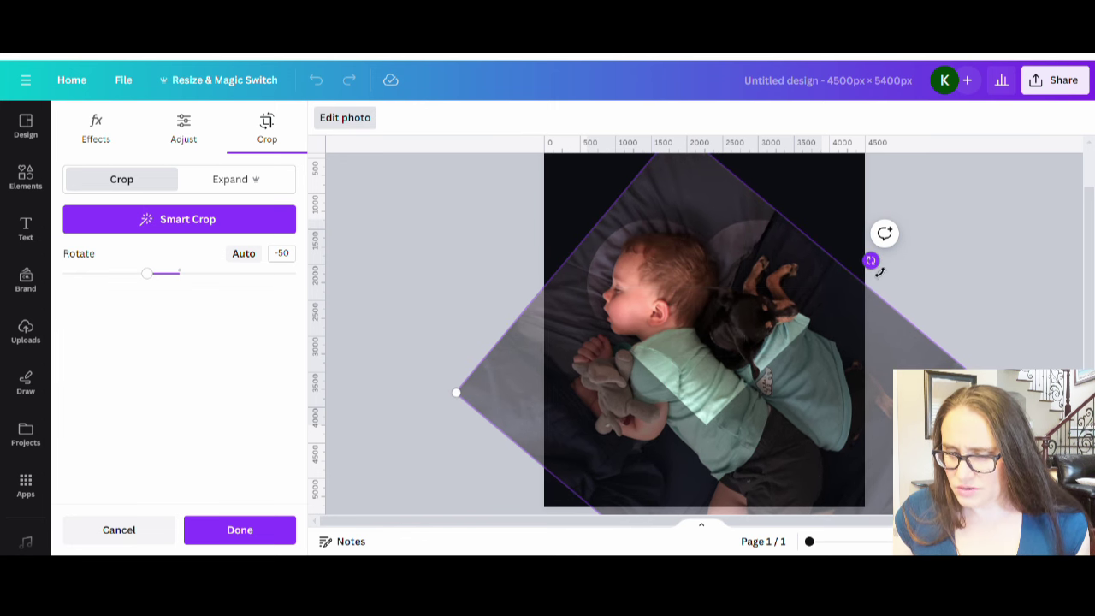
pyautogui.moveTo(872, 263); pyautogui.dragTo(885, 233)
pyautogui.moveTo(864, 229)
pyautogui.mouseDown()
pyautogui.moveTo(850, 241)
pyautogui.moveTo(843, 235)
pyautogui.moveTo(859, 229)
pyautogui.moveTo(845, 230)
pyautogui.moveTo(851, 246)
pyautogui.moveTo(847, 237)
pyautogui.mouseUp()
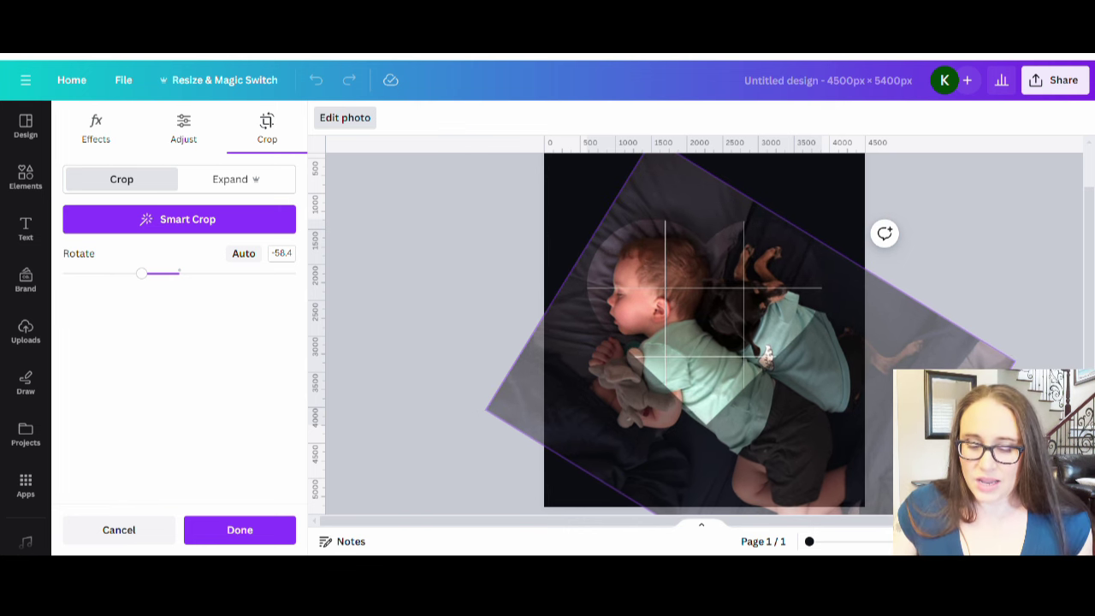
pyautogui.moveTo(847, 232); pyautogui.dragTo(847, 232)
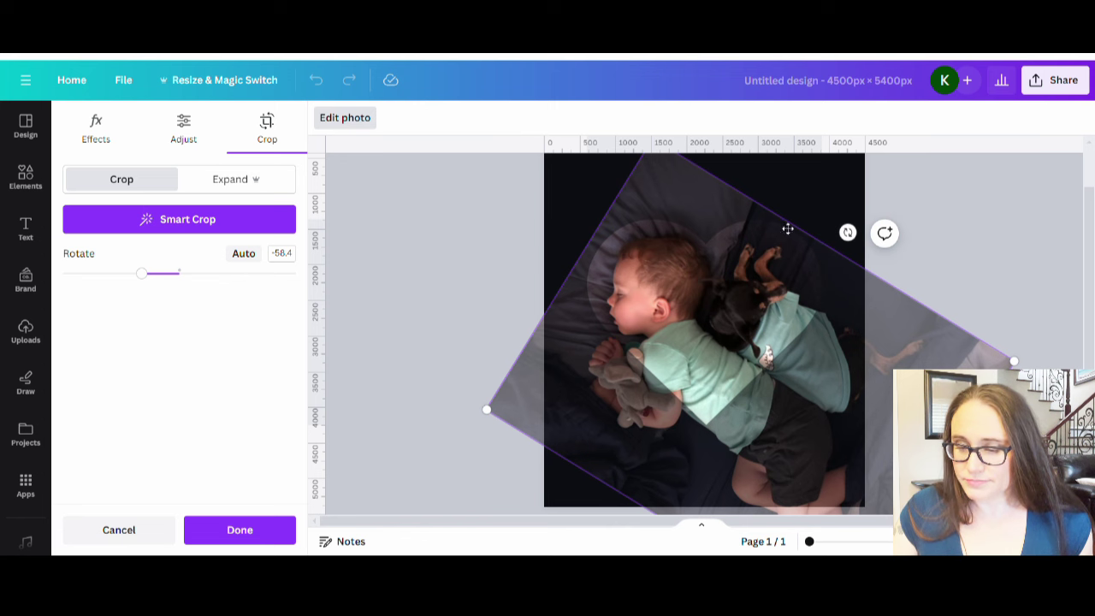
pyautogui.click(269, 534)
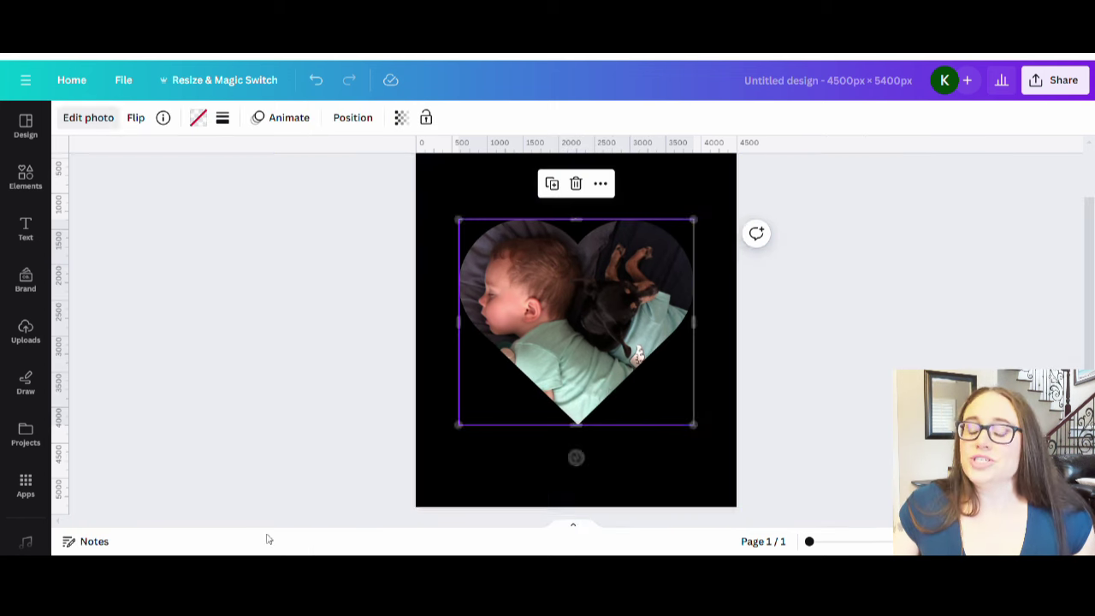
pyautogui.click(792, 349)
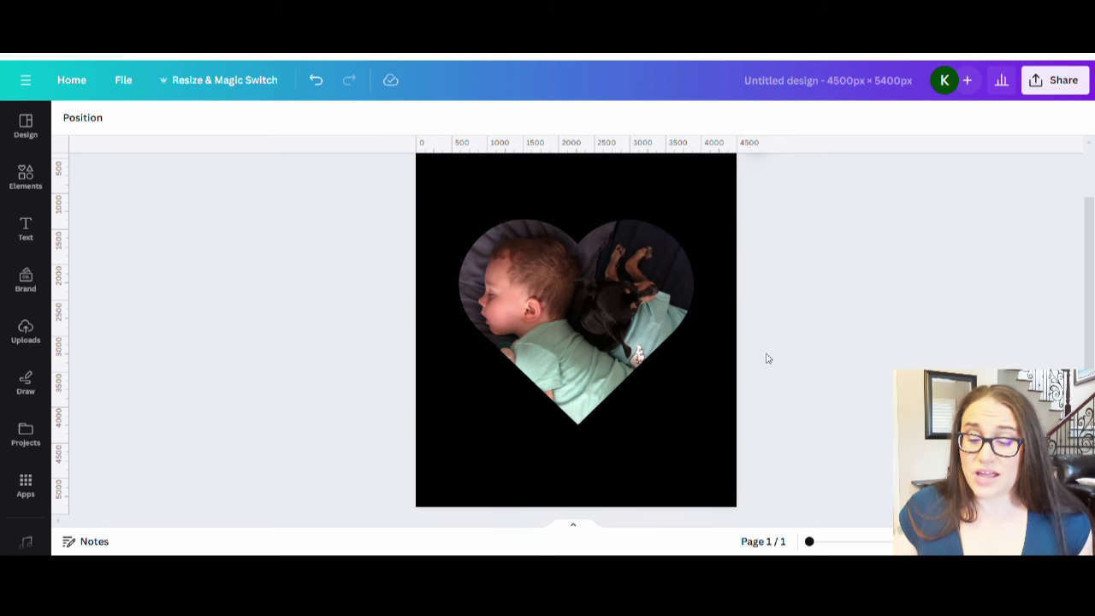
# Step: Give the heart photo an Outline shadow in white (#FFFFFF) and set its size to 0
pyautogui.click(601, 376)
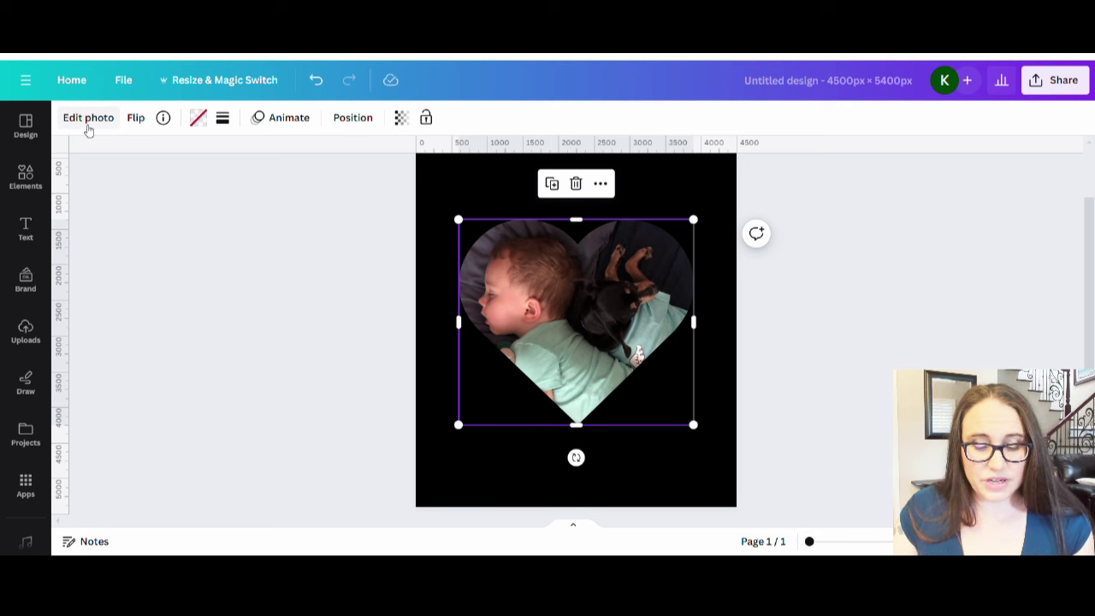
pyautogui.click(88, 120)
pyautogui.scroll(-3, 103, 411)
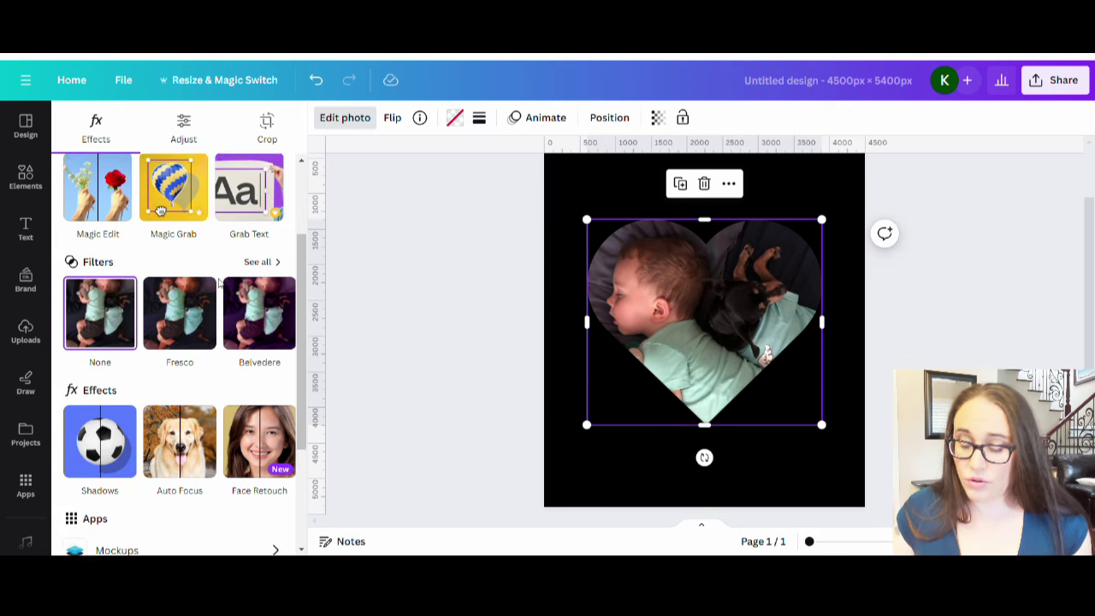
pyautogui.click(105, 453)
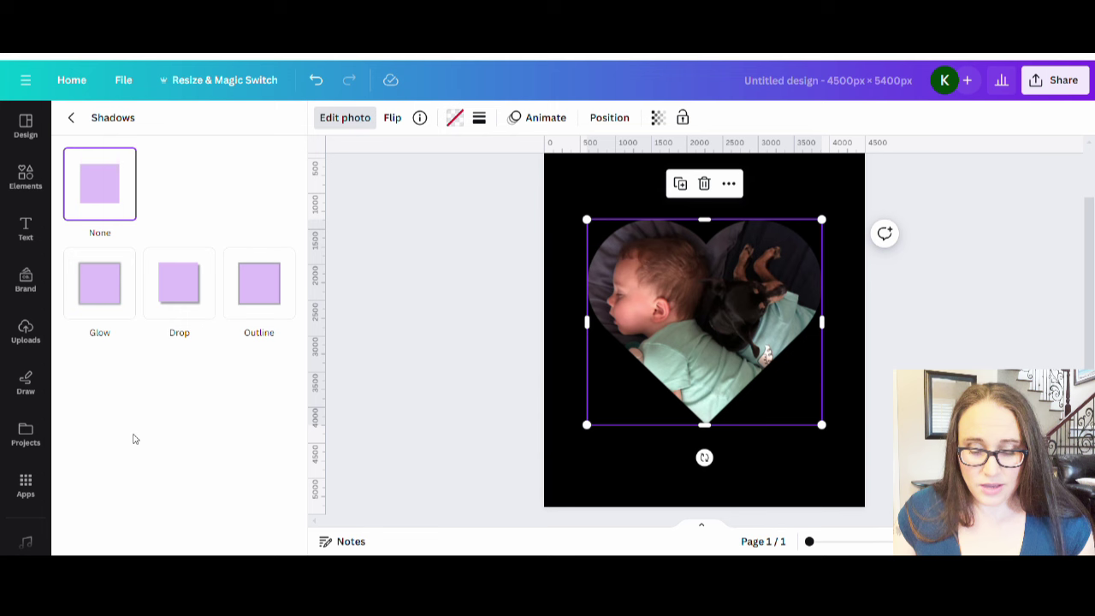
pyautogui.click(263, 317)
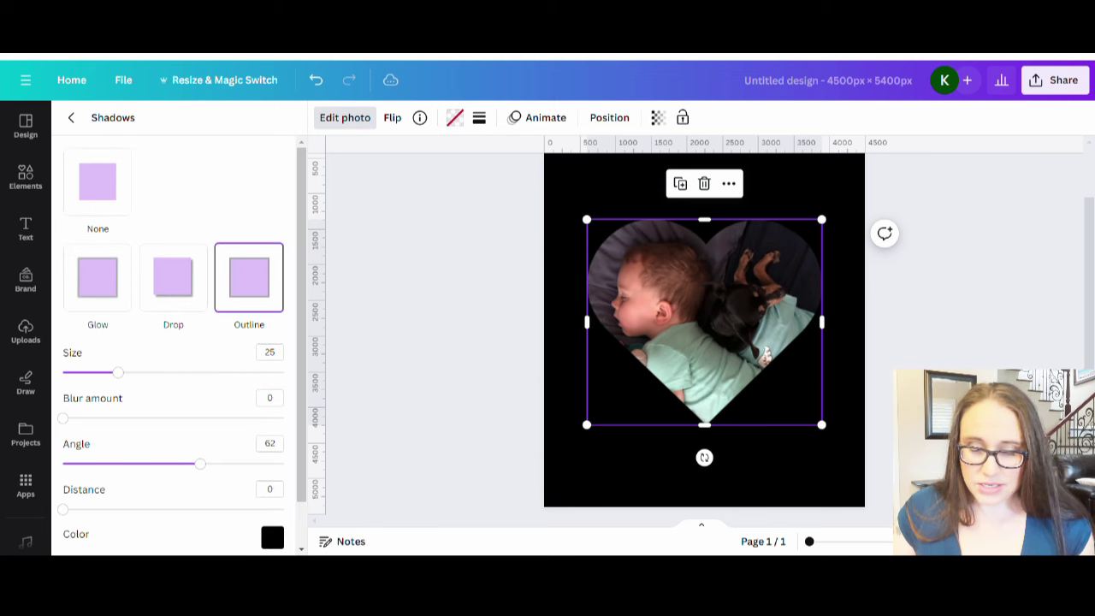
pyautogui.click(272, 538)
pyautogui.moveTo(278, 458); pyautogui.dragTo(254, 381)
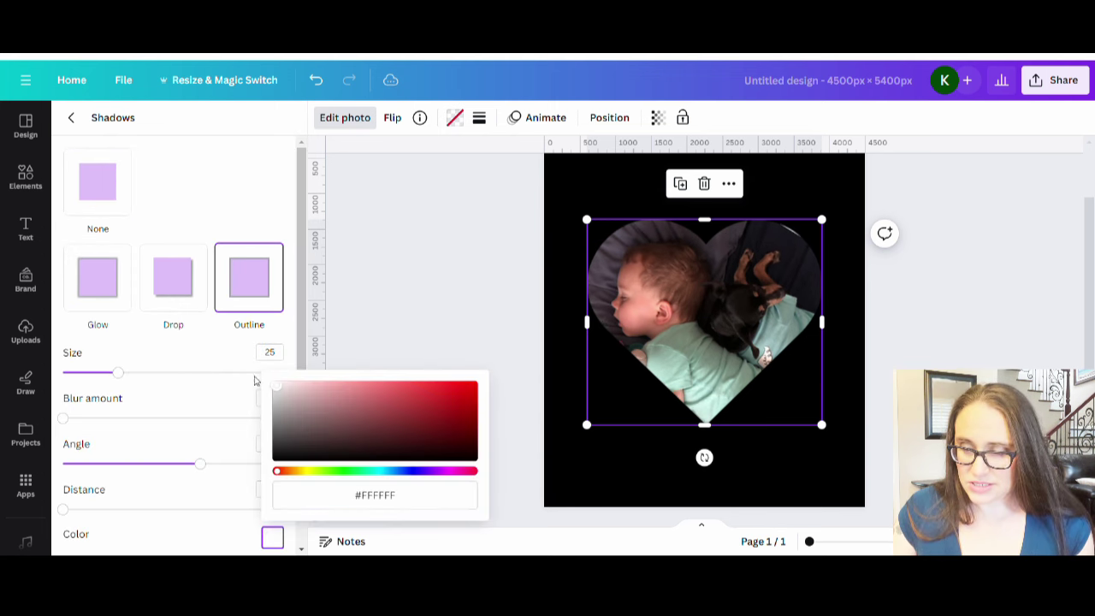
pyautogui.moveTo(118, 373); pyautogui.dragTo(6, 402)
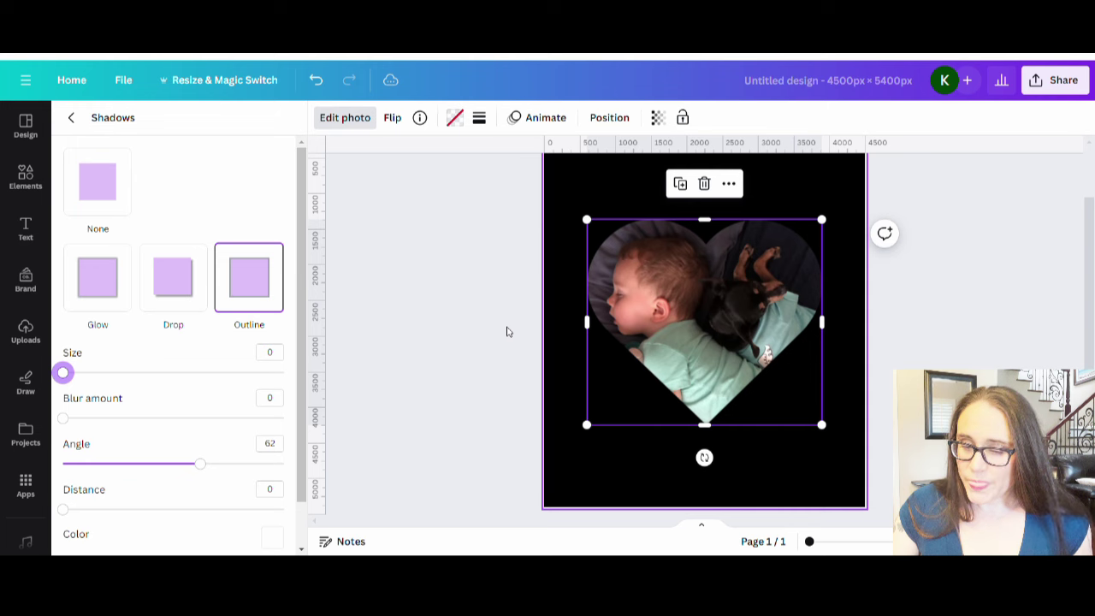
pyautogui.click(398, 343)
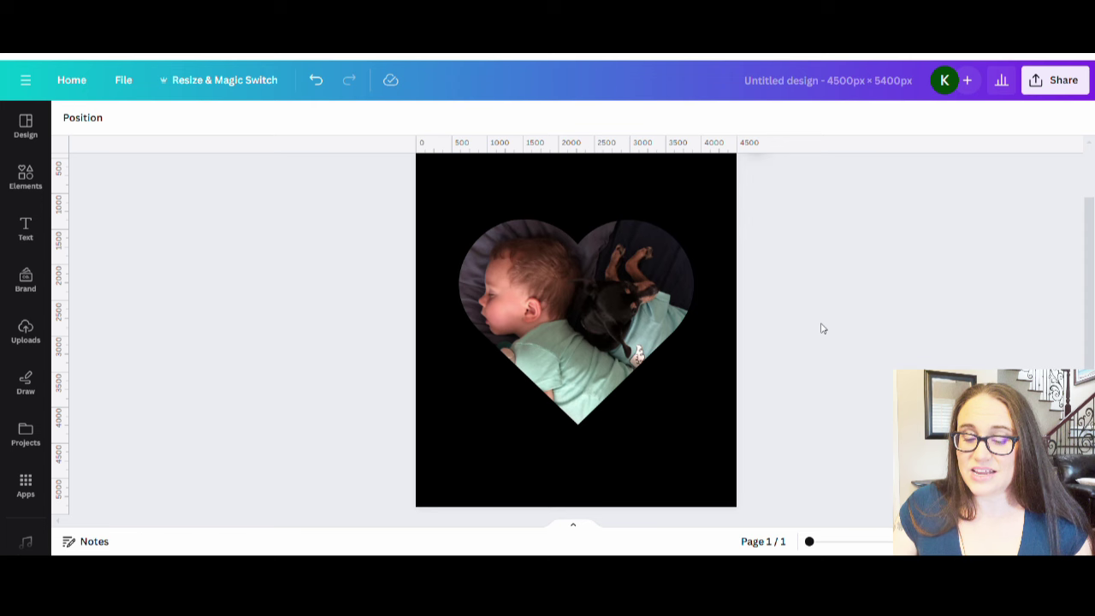
# Step: Rename the design as "heart photo"
pyautogui.scroll(-2, 865, 326)
pyautogui.scroll(2, 864, 325)
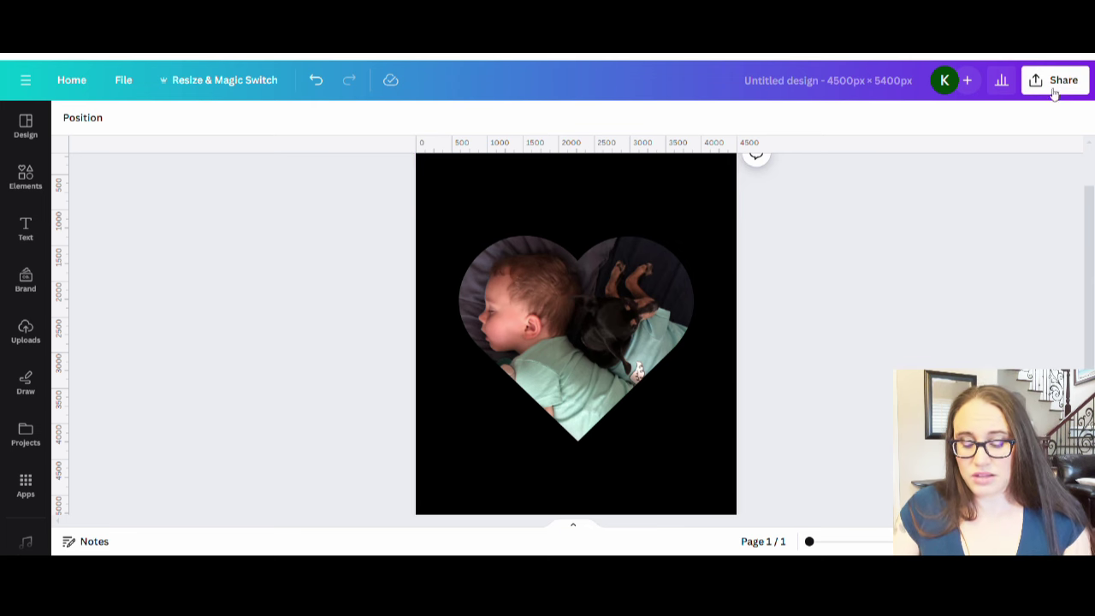
pyautogui.scroll(1, 721, 191)
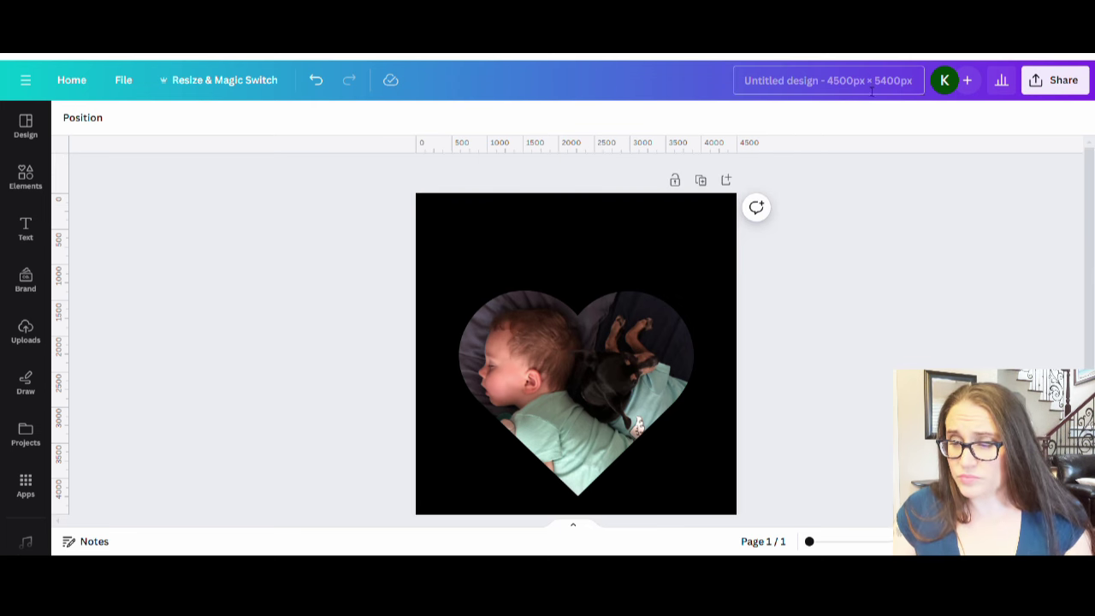
pyautogui.write('ear')
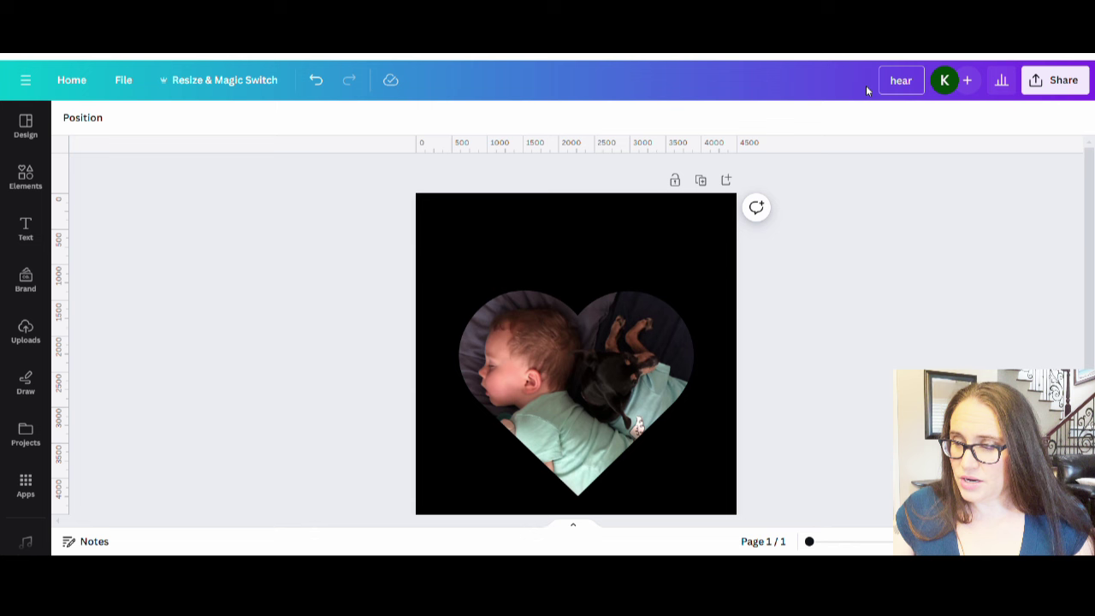
pyautogui.write('t photo')
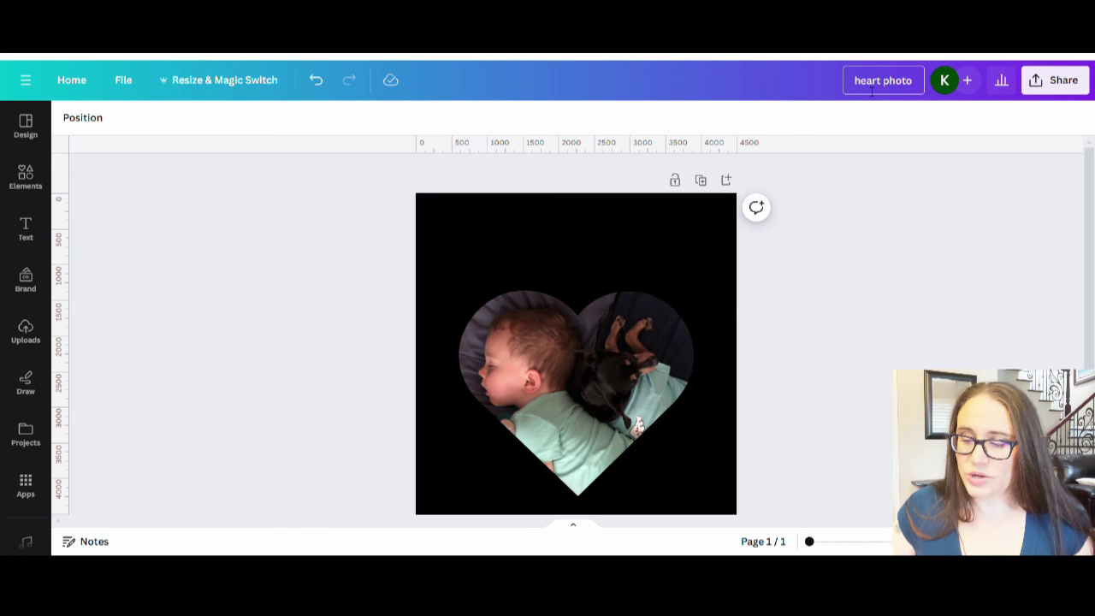
# Step: Download the design as a 4,500 × 5,400 px PNG with a transparent background
pyautogui.click(1064, 80)
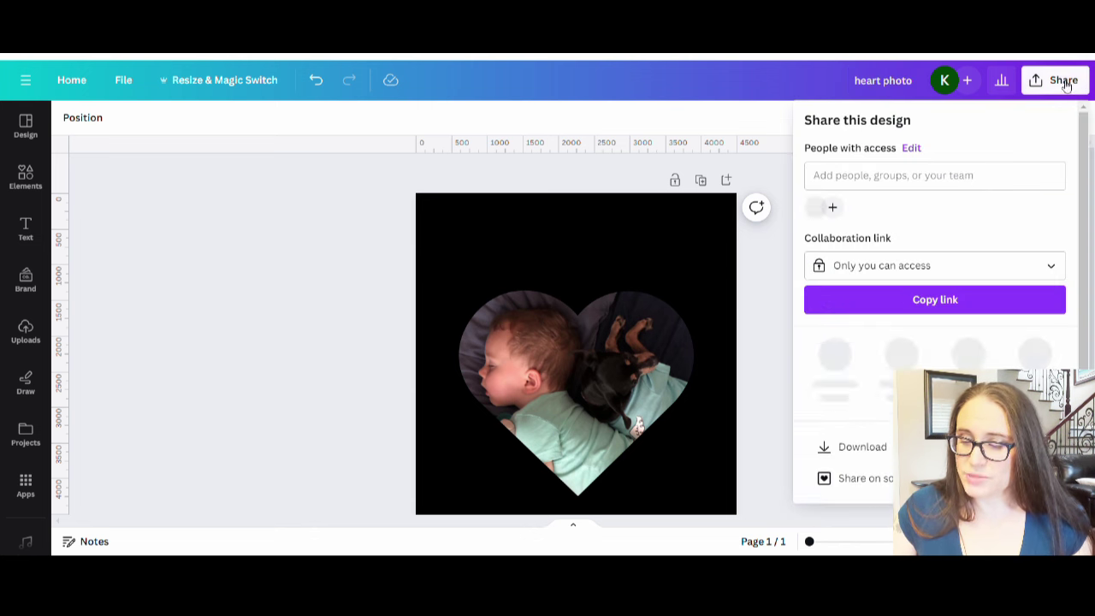
pyautogui.click(864, 439)
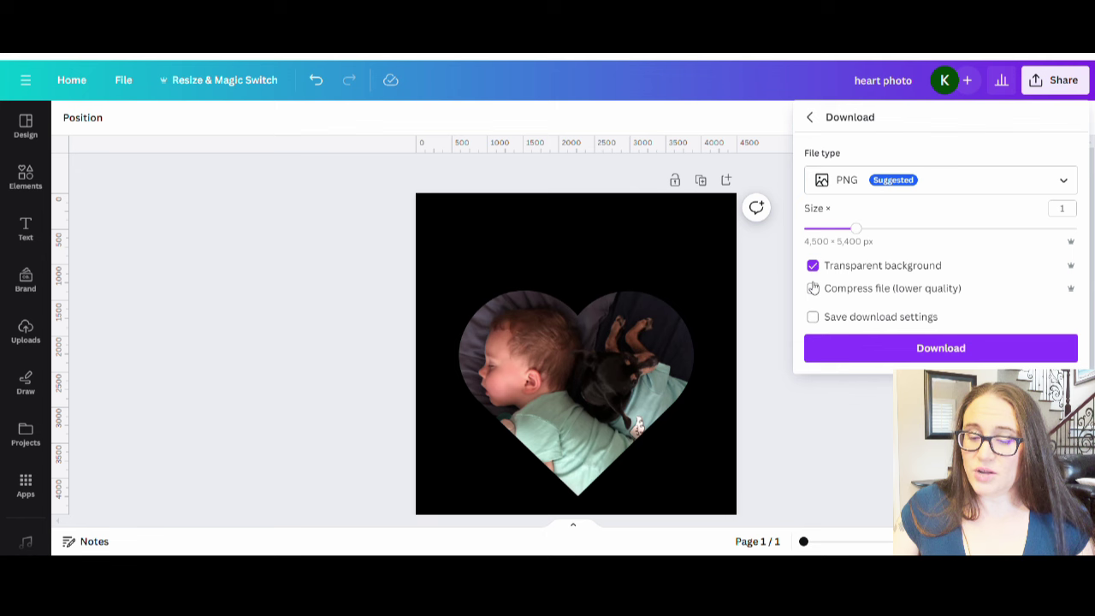
pyautogui.click(969, 349)
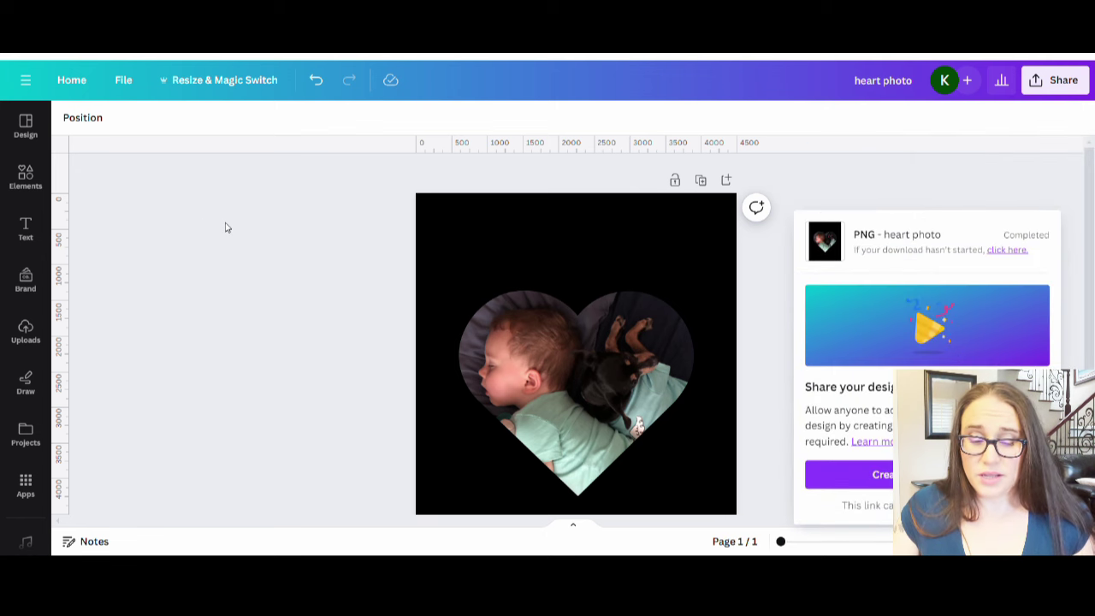
pyautogui.click(278, 318)
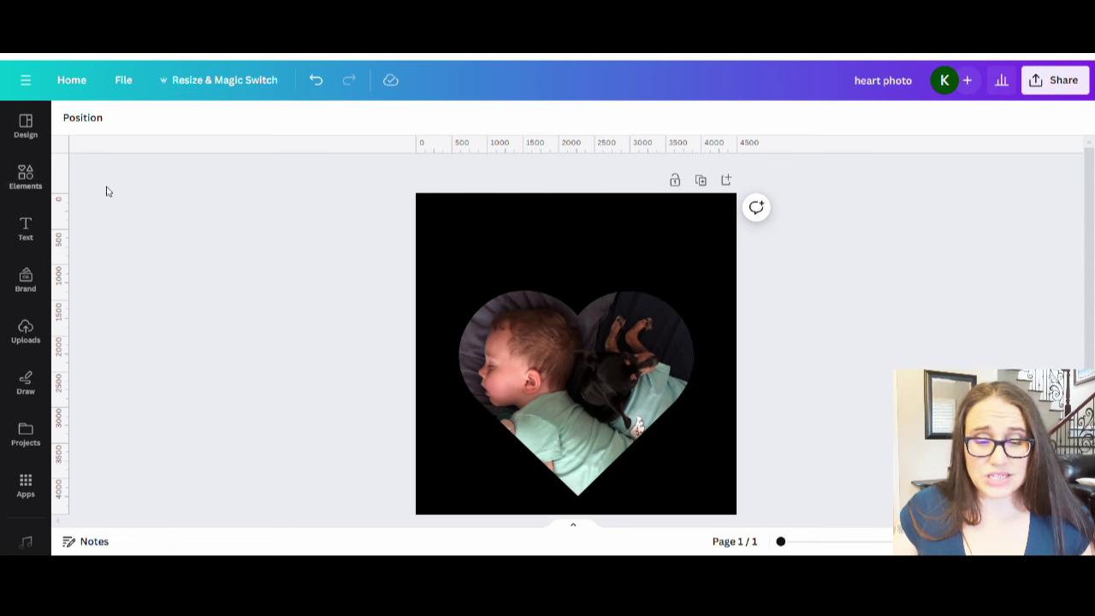
# Step: Change the page background behind the heart photo to white
pyautogui.click(712, 210)
pyautogui.click(68, 119)
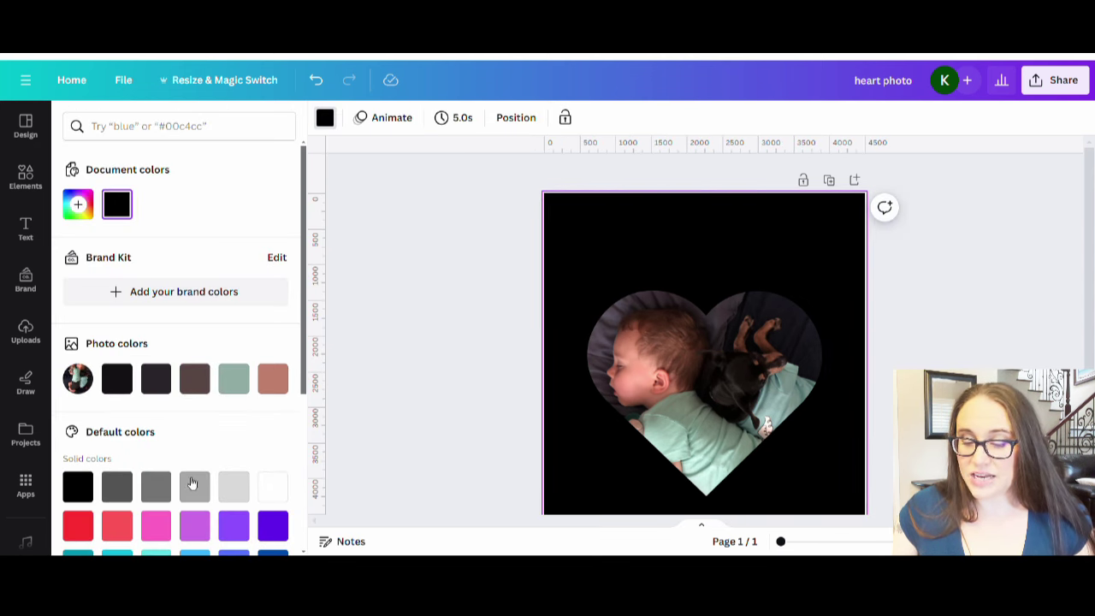
pyautogui.click(273, 486)
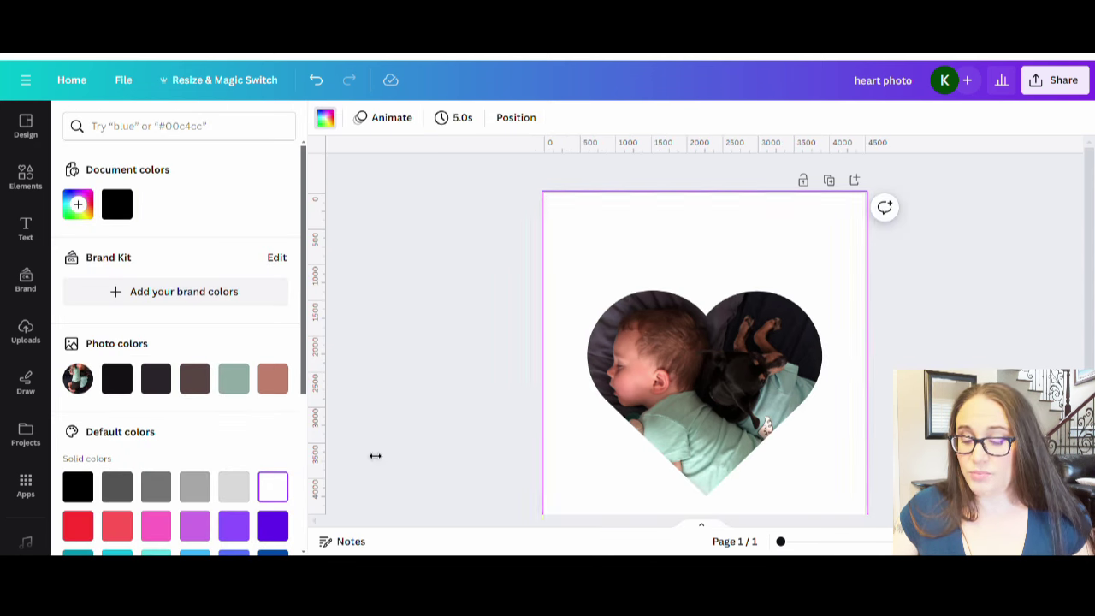
pyautogui.click(979, 363)
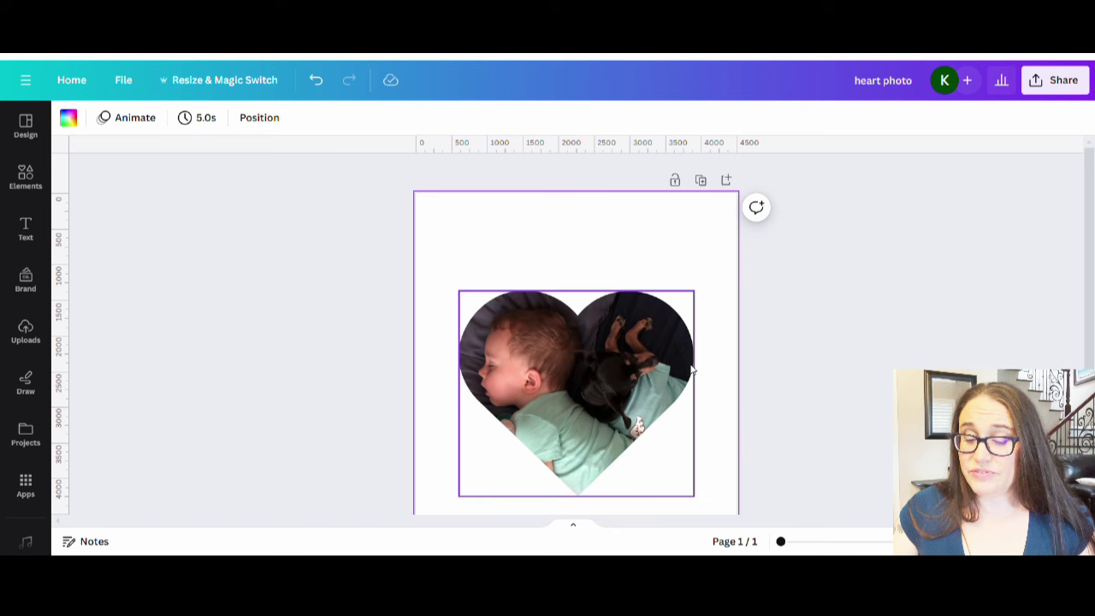
pyautogui.scroll(-2, 719, 317)
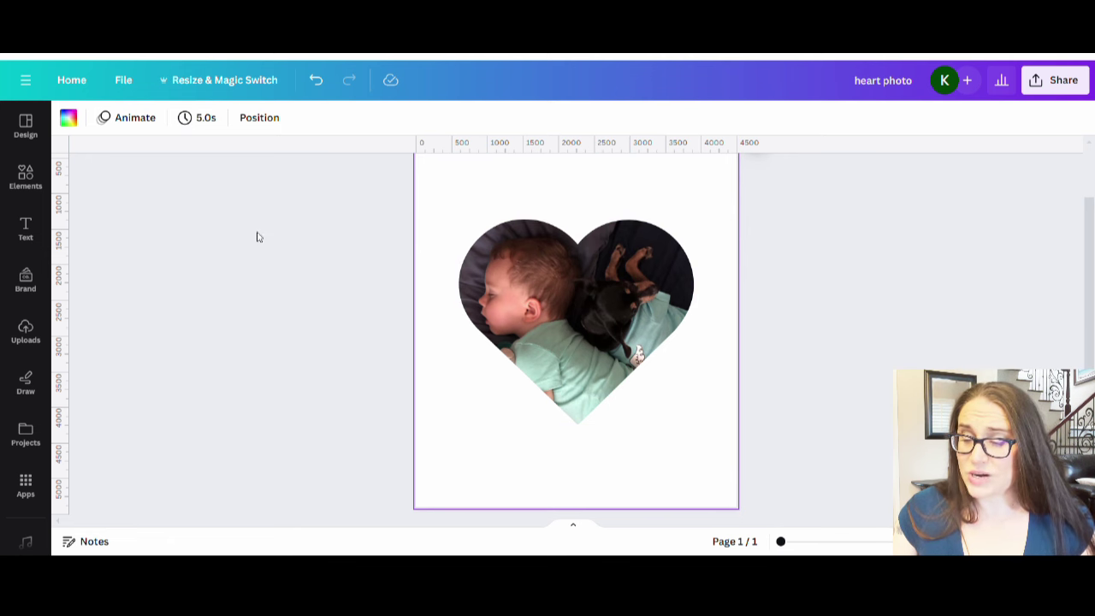
# Step: Insert the uploaded transparent heart photo onto the page
pyautogui.scroll(2, 898, 334)
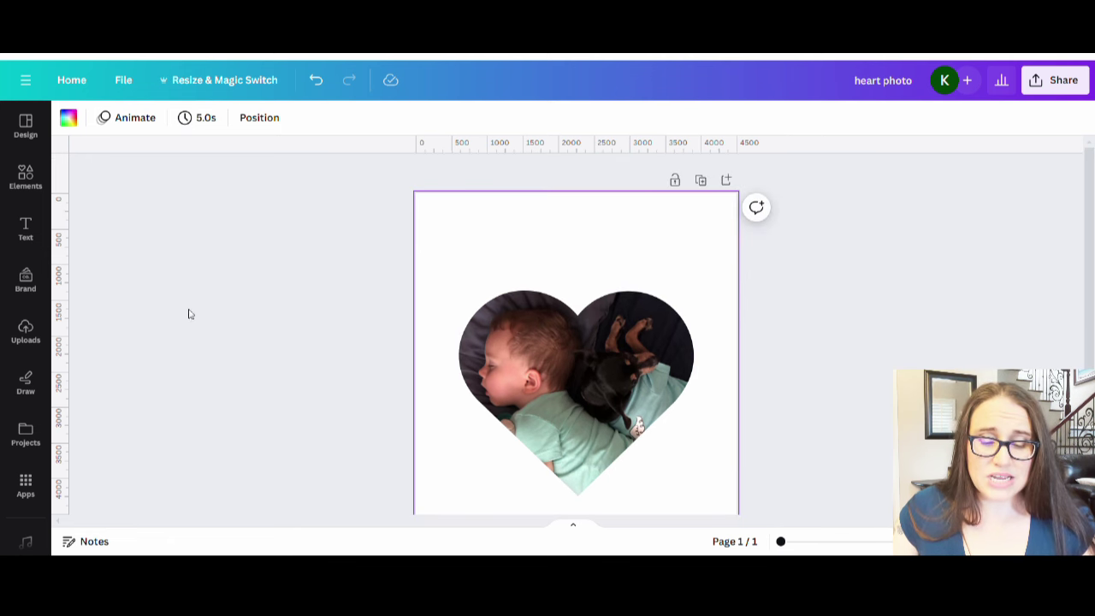
pyautogui.click(25, 334)
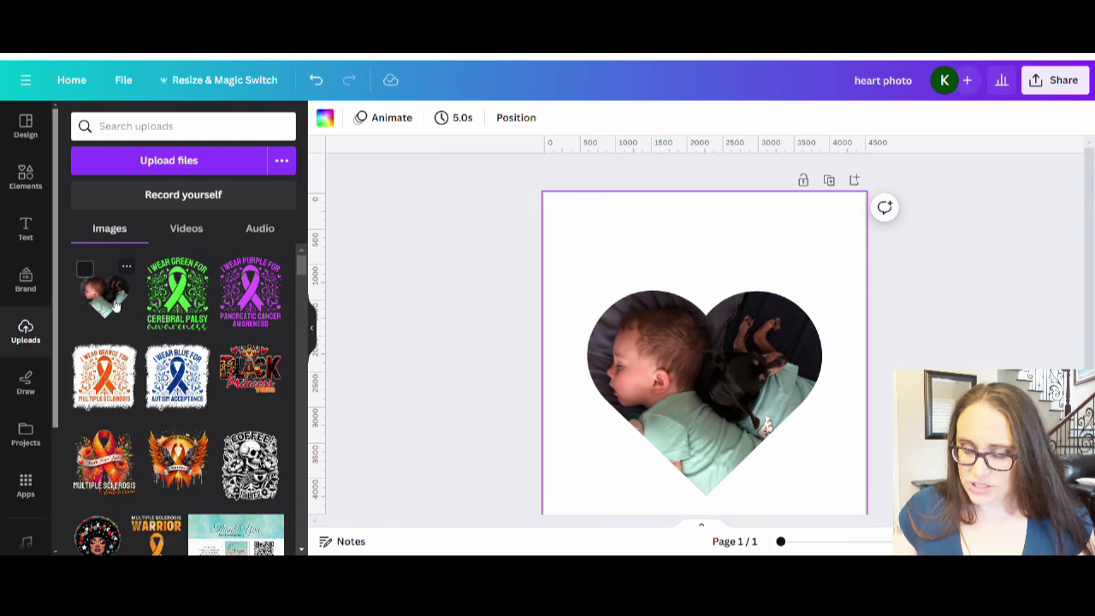
pyautogui.click(105, 291)
pyautogui.click(313, 338)
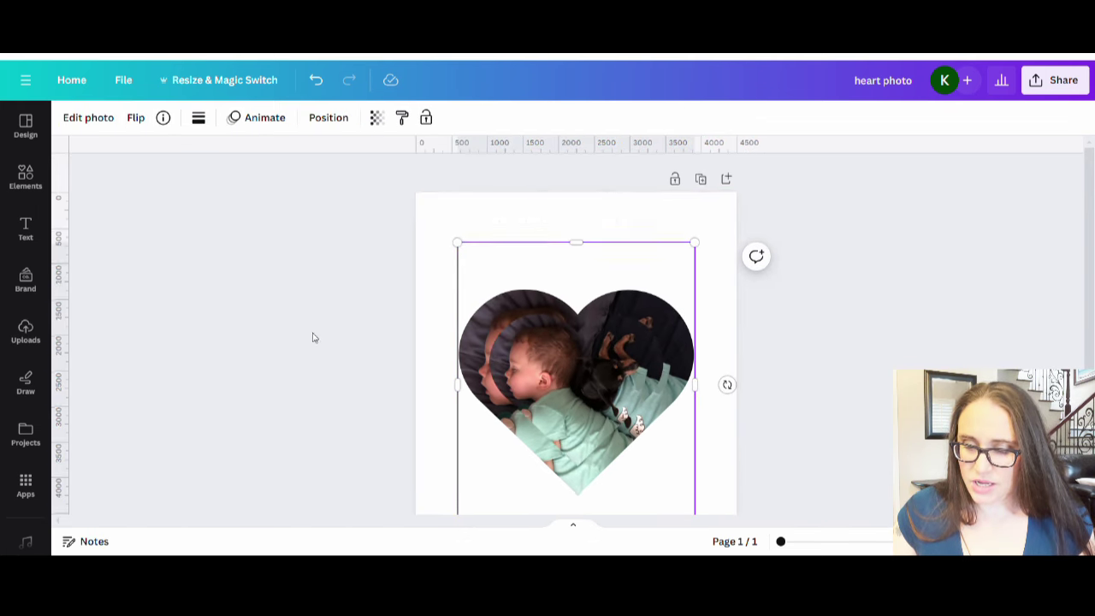
# Step: Add a second page and move the newly inserted heart photo to its centre
pyautogui.scroll(-2, 652, 311)
pyautogui.moveTo(592, 319); pyautogui.dragTo(740, 464)
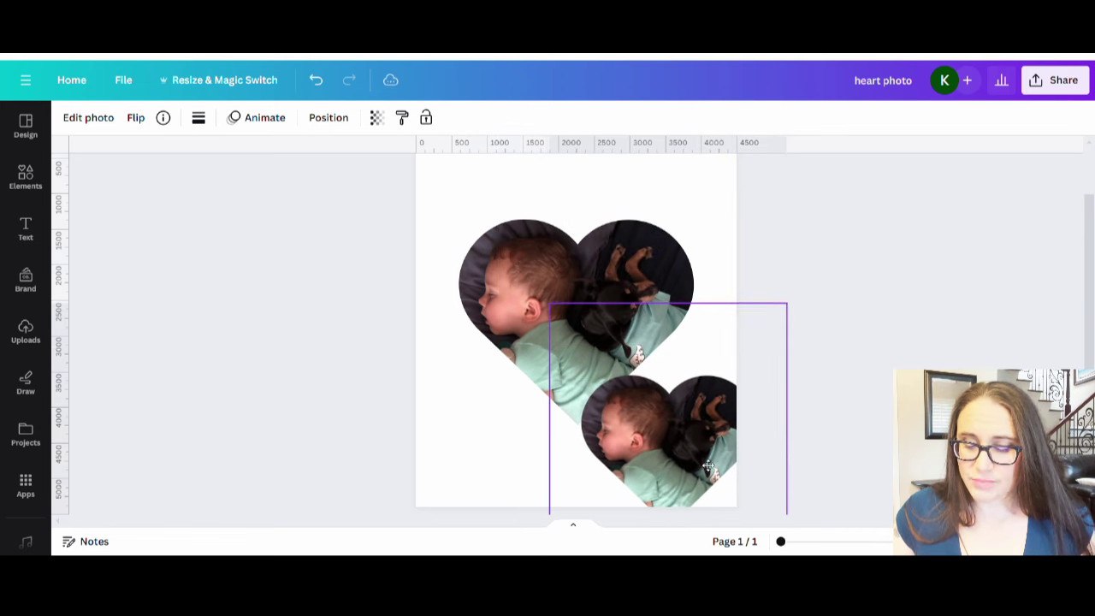
pyautogui.scroll(-2, 649, 328)
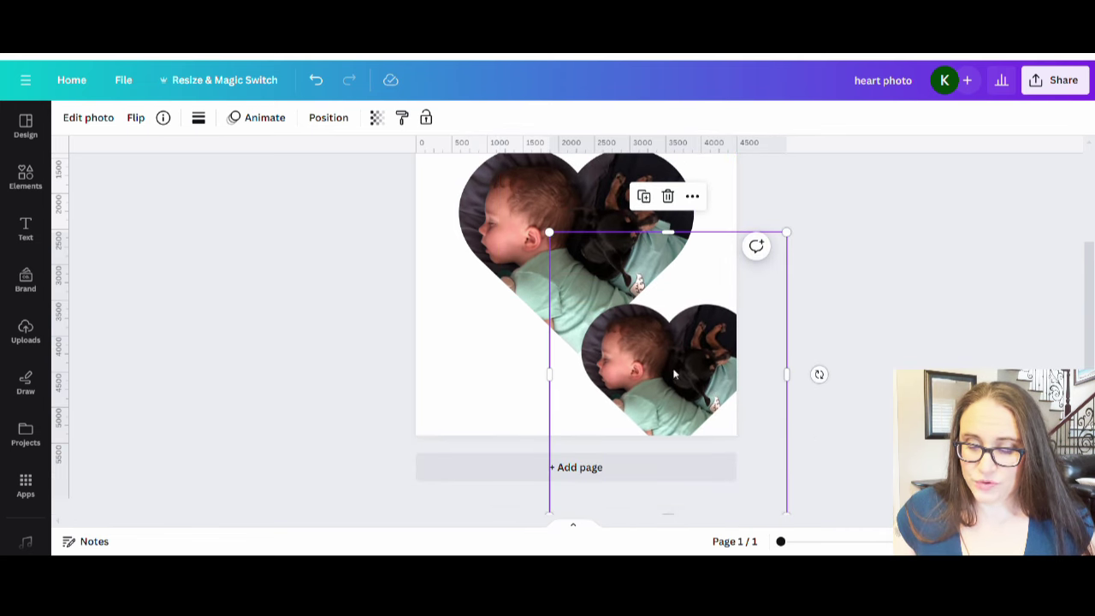
pyautogui.click(484, 465)
pyautogui.moveTo(659, 214); pyautogui.dragTo(576, 485)
pyautogui.scroll(-3, 575, 486)
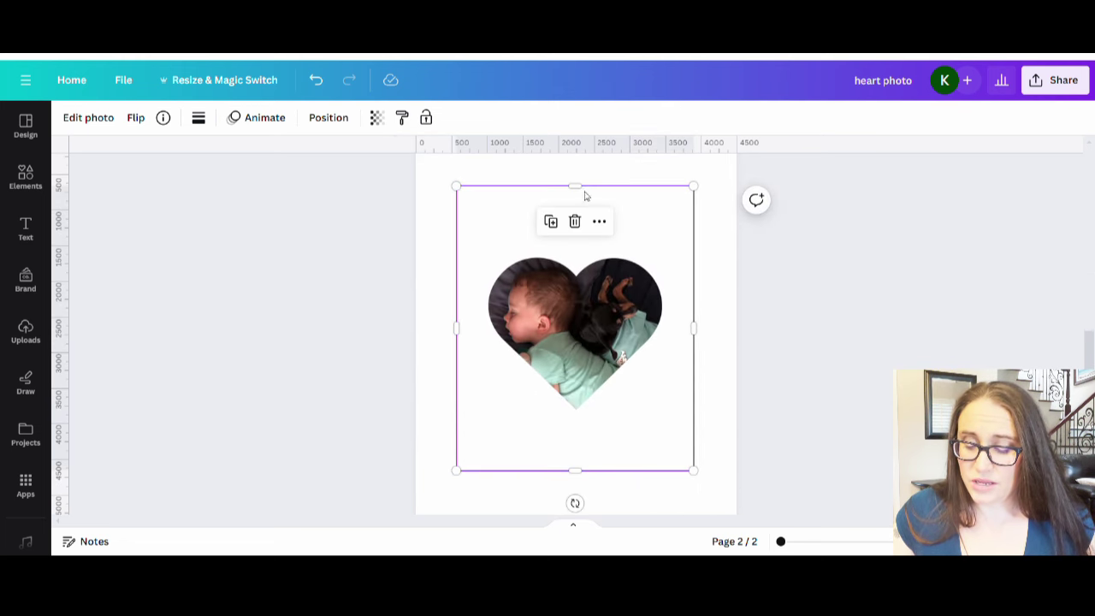
# Step: Crop away part of the empty transparent space above and below the heart photo on page 2
pyautogui.moveTo(577, 185); pyautogui.dragTo(577, 232)
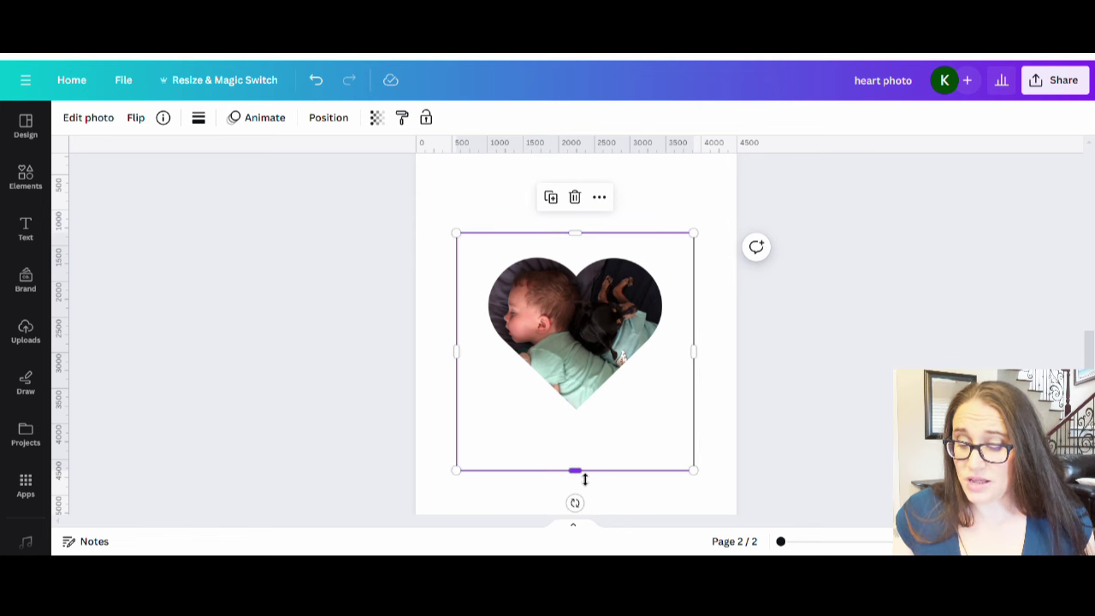
pyautogui.moveTo(585, 479); pyautogui.dragTo(591, 432)
pyautogui.click(707, 421)
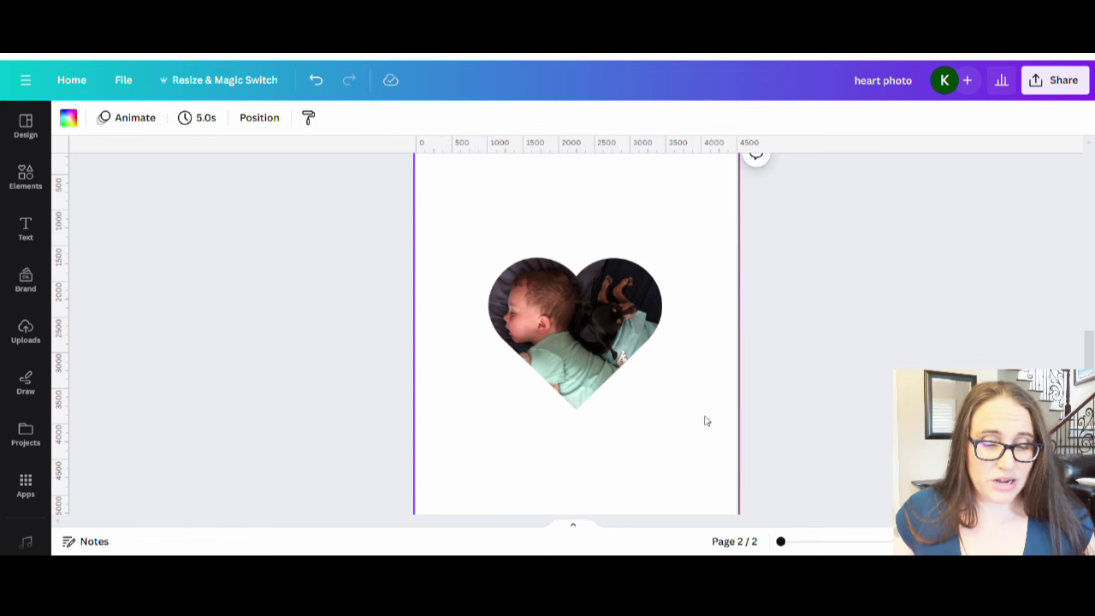
# Step: Change the background of page 2 to black
pyautogui.click(68, 117)
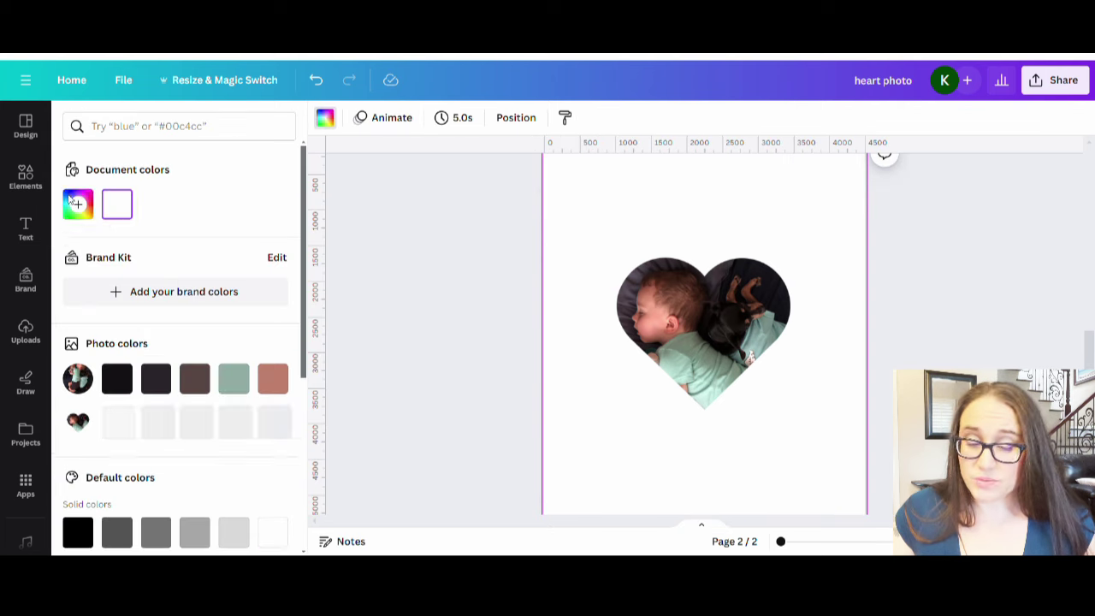
pyautogui.click(77, 529)
pyautogui.click(482, 338)
# Step: Apply an Outline shadow to the heart photo on page 2 in white (#FFFFFF)
pyautogui.click(554, 331)
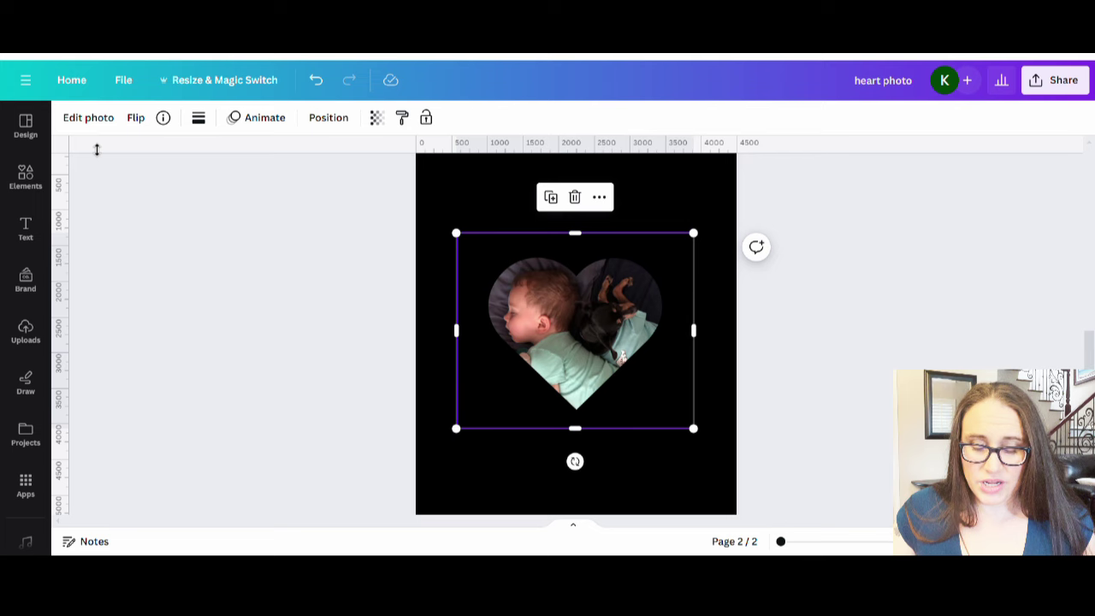
pyautogui.click(82, 120)
pyautogui.scroll(-2, 107, 479)
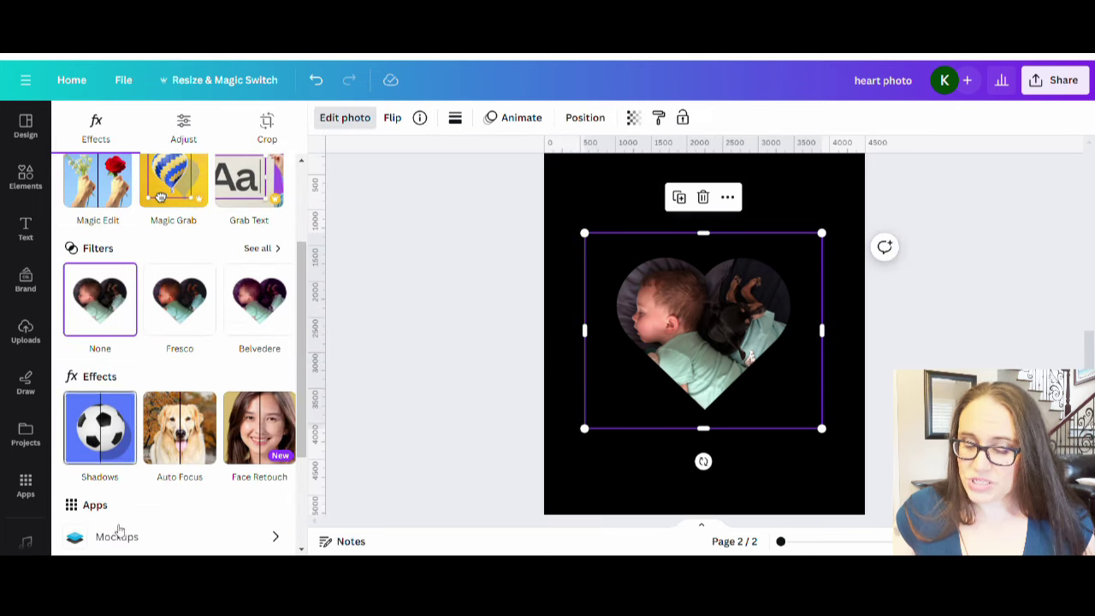
pyautogui.click(109, 456)
pyautogui.click(266, 293)
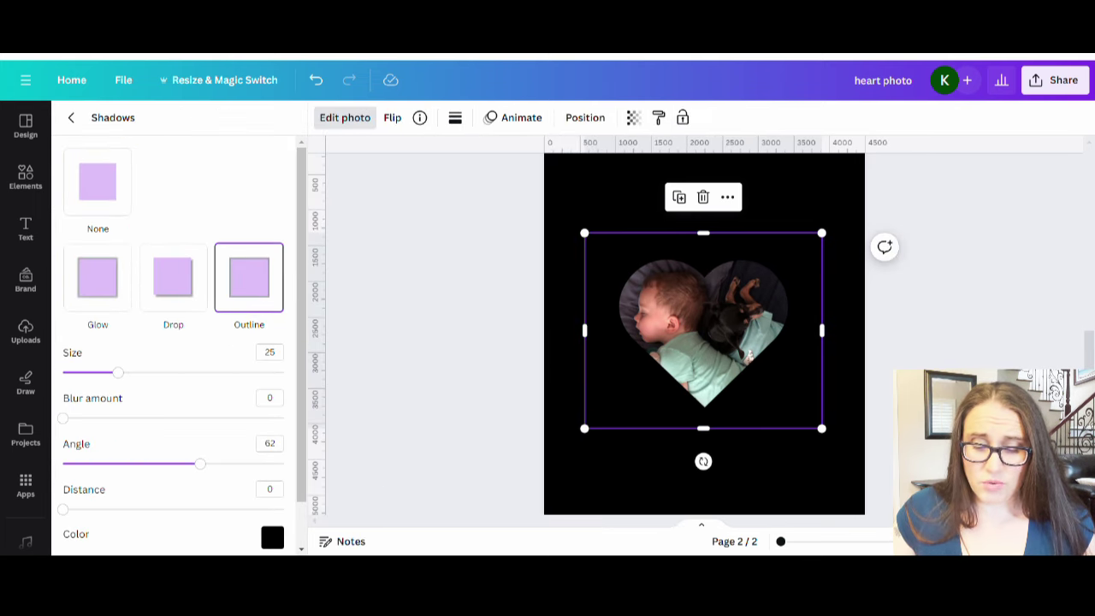
pyautogui.click(272, 536)
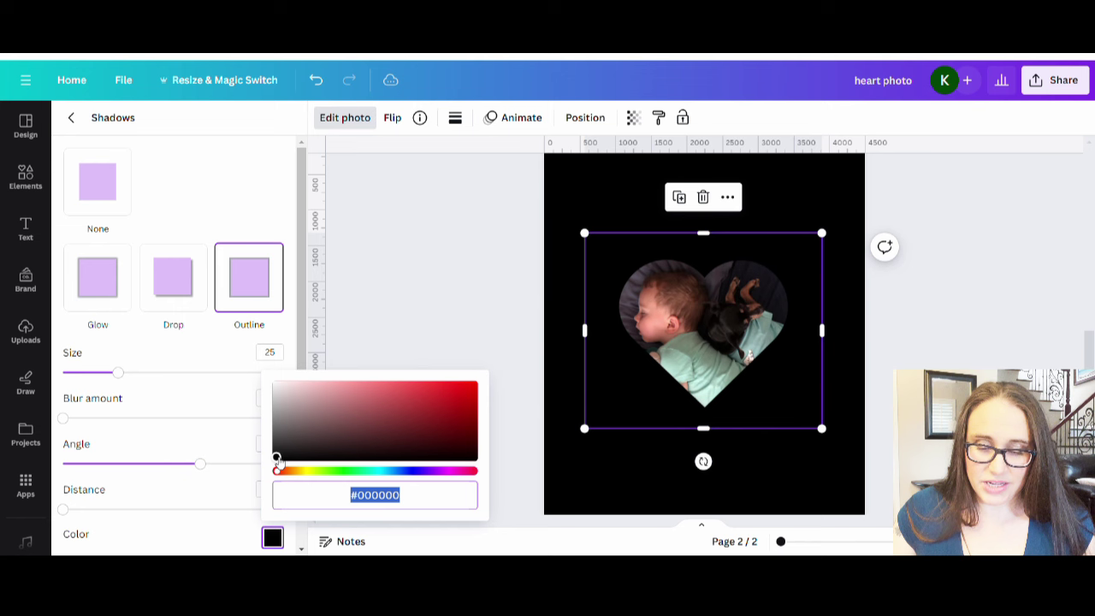
pyautogui.click(278, 452)
pyautogui.moveTo(278, 452); pyautogui.dragTo(239, 360)
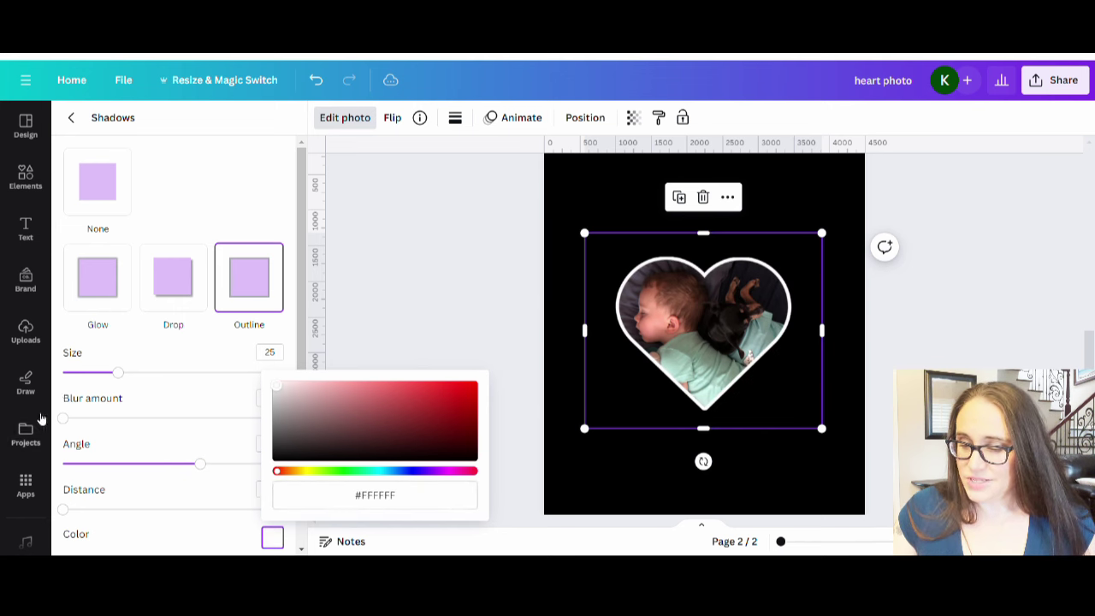
# Step: Set the size of the heart photo's white outline to 18
pyautogui.click(95, 377)
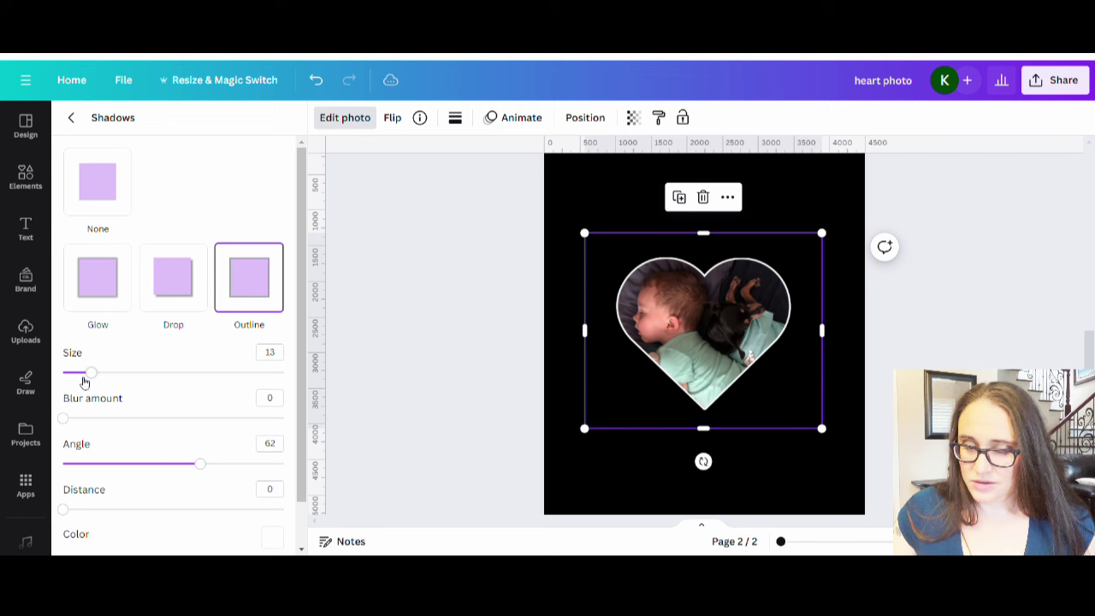
pyautogui.moveTo(95, 378); pyautogui.dragTo(105, 379)
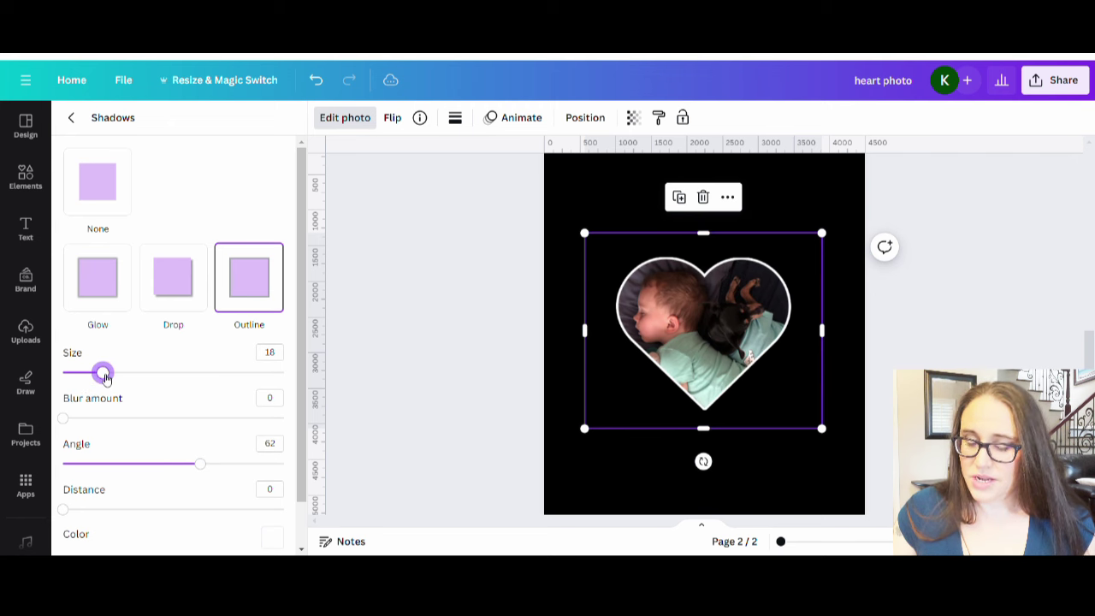
pyautogui.click(505, 387)
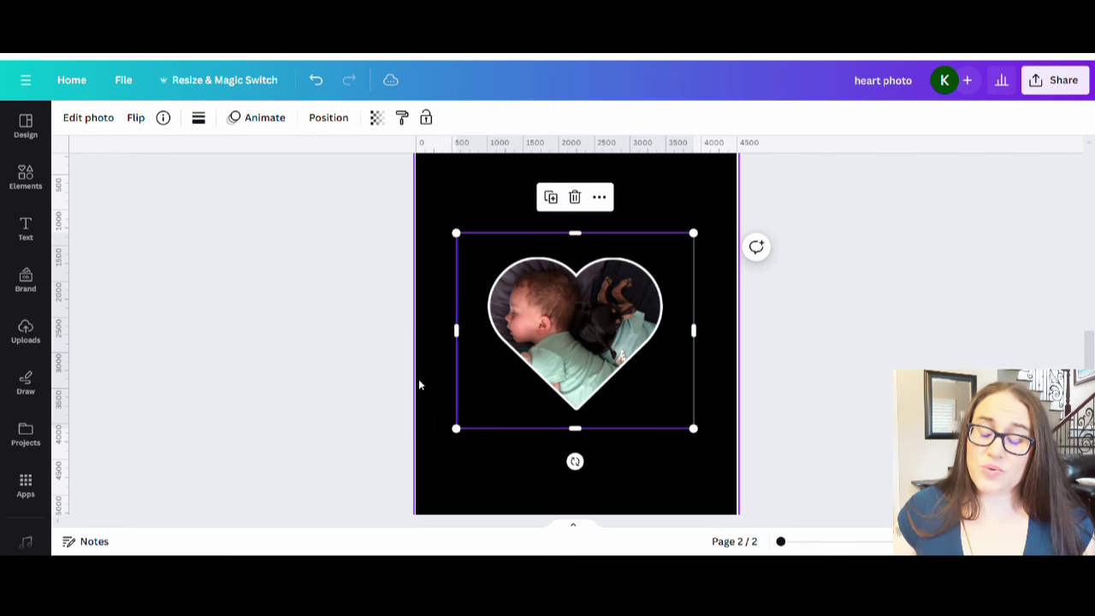
pyautogui.click(393, 402)
pyautogui.click(623, 363)
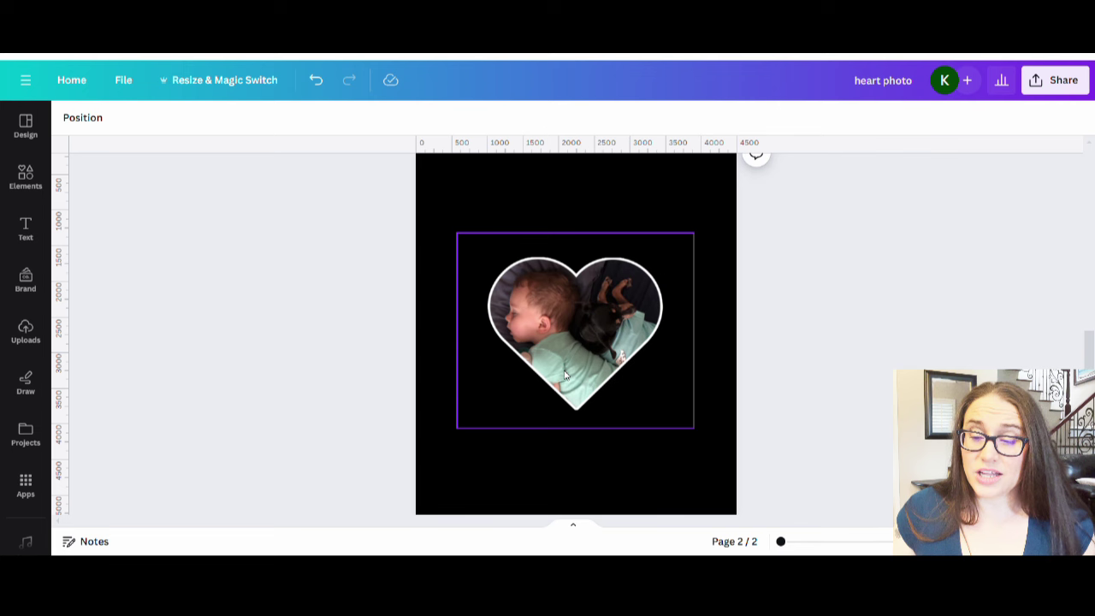
pyautogui.scroll(1, 582, 382)
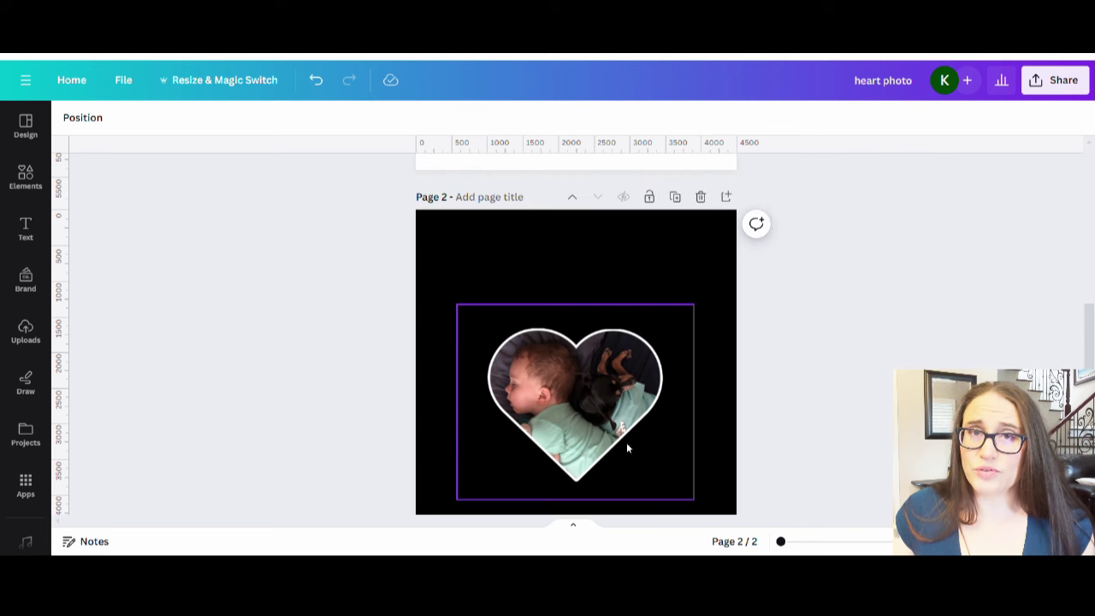
pyautogui.click(535, 221)
pyautogui.click(464, 316)
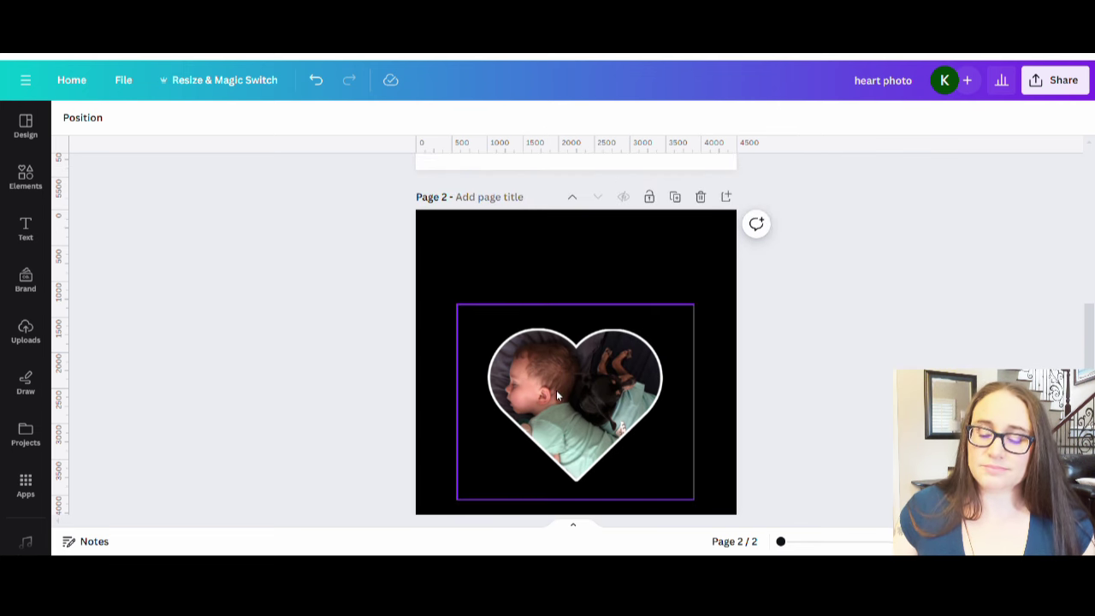
pyautogui.click(547, 291)
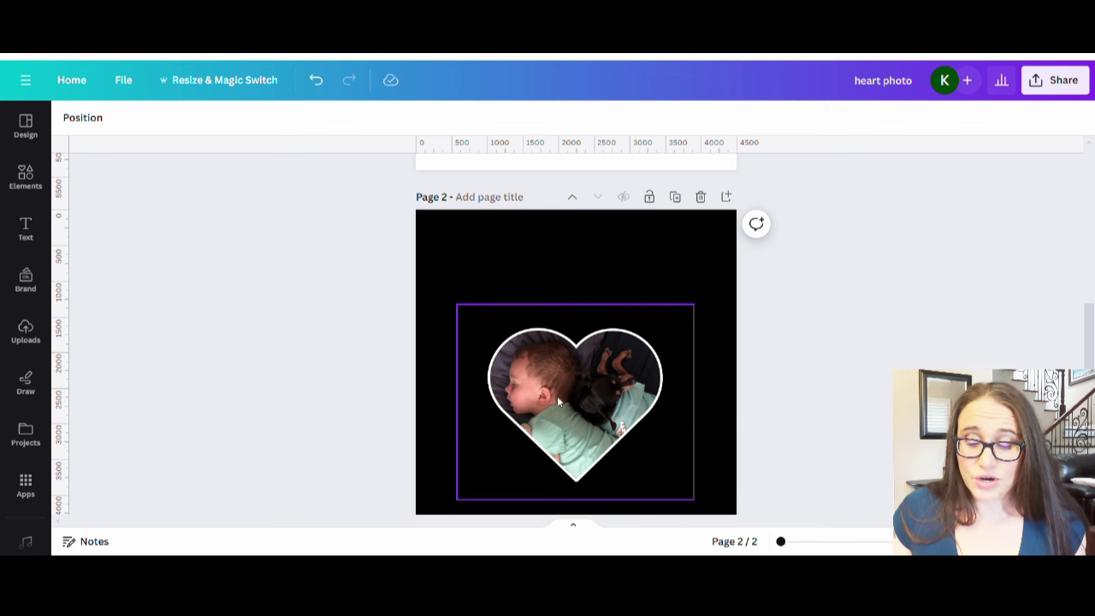
# Step: Move the outlined heart photo up on page 2, enlarge it and centre it horizontally on the page
pyautogui.moveTo(546, 398); pyautogui.dragTo(546, 363)
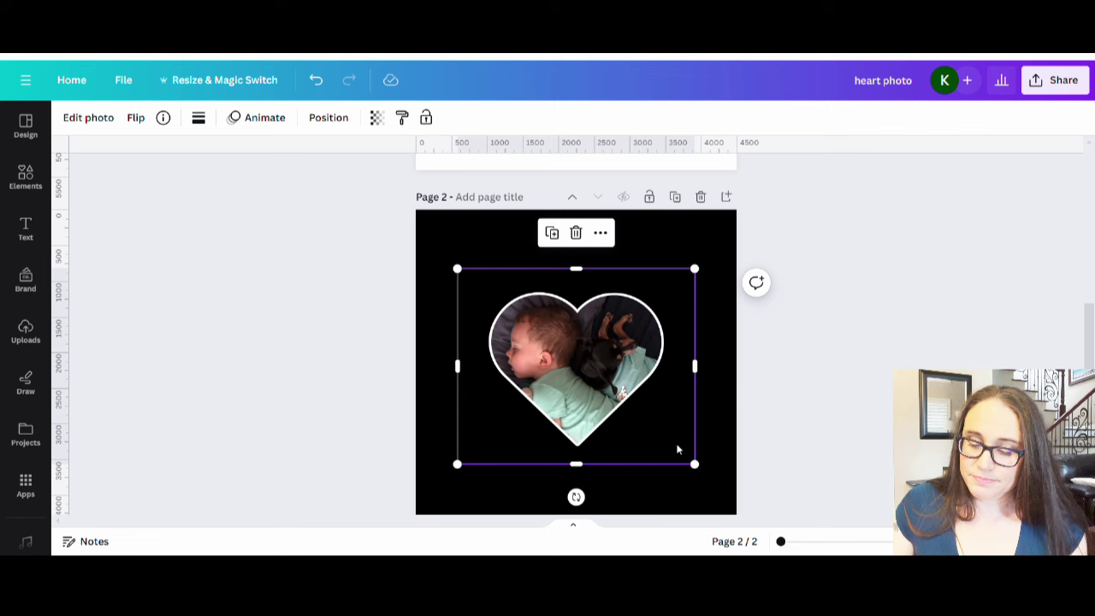
pyautogui.click(721, 315)
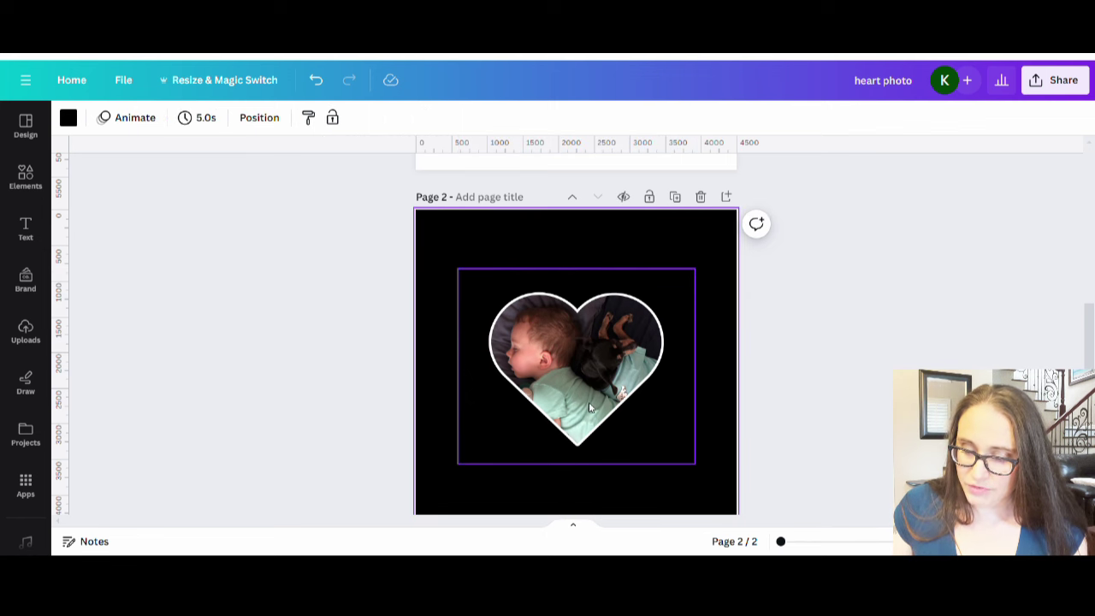
pyautogui.moveTo(605, 394); pyautogui.dragTo(587, 394)
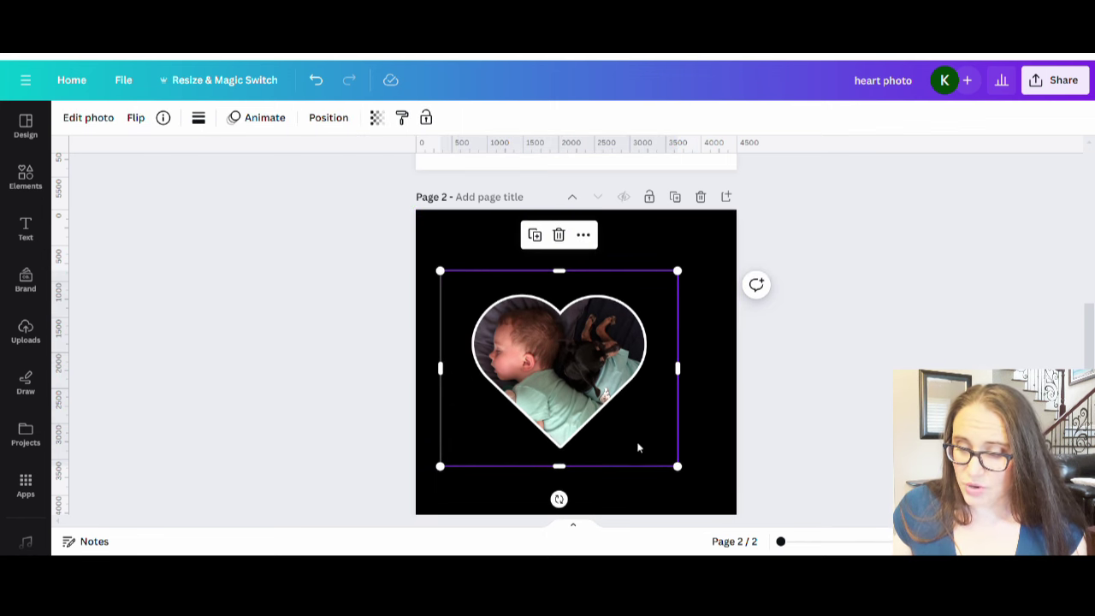
pyautogui.moveTo(681, 472); pyautogui.dragTo(709, 532)
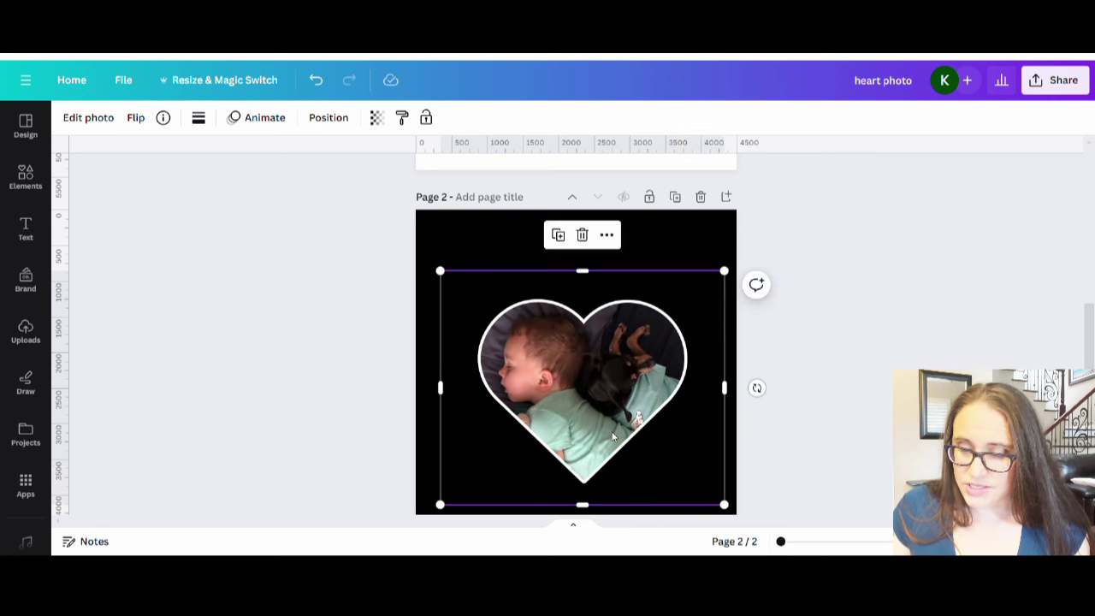
pyautogui.moveTo(601, 422); pyautogui.dragTo(595, 419)
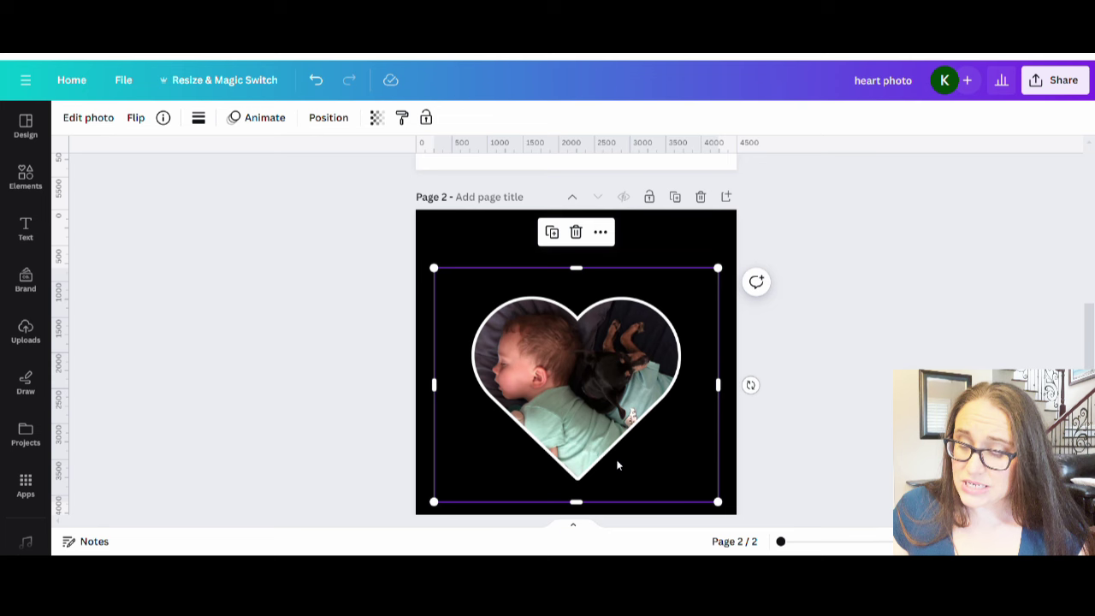
pyautogui.scroll(5, 567, 455)
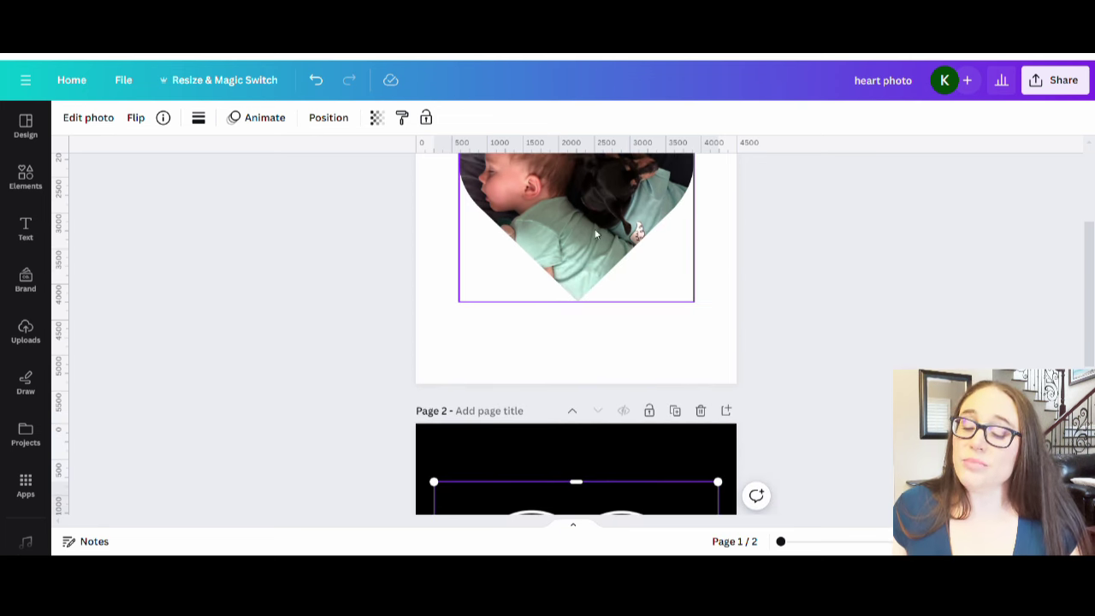
pyautogui.scroll(-6, 641, 437)
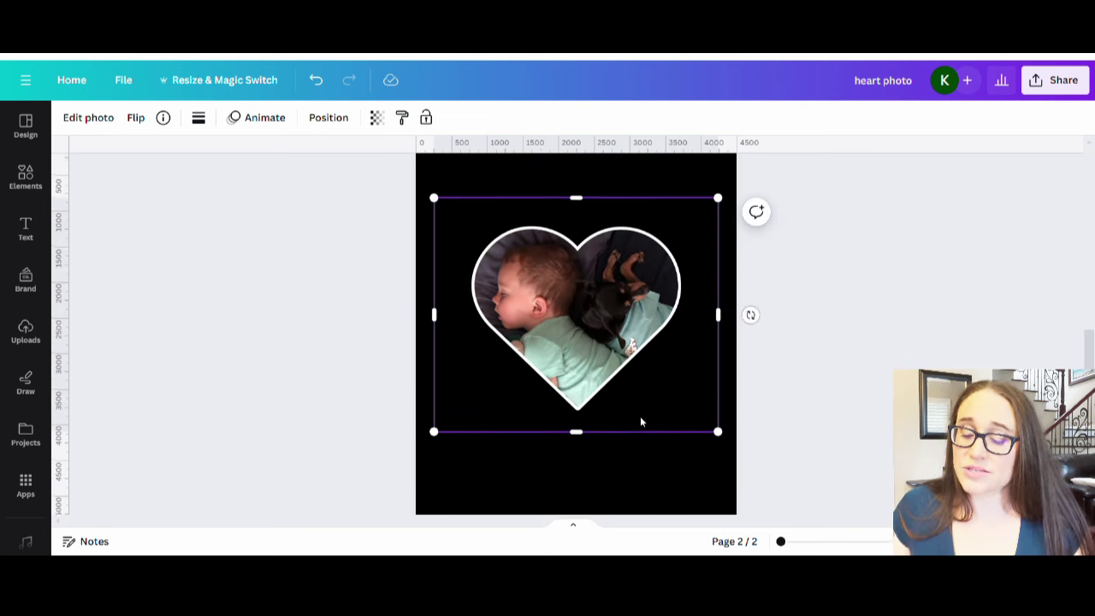
pyautogui.scroll(1, 640, 304)
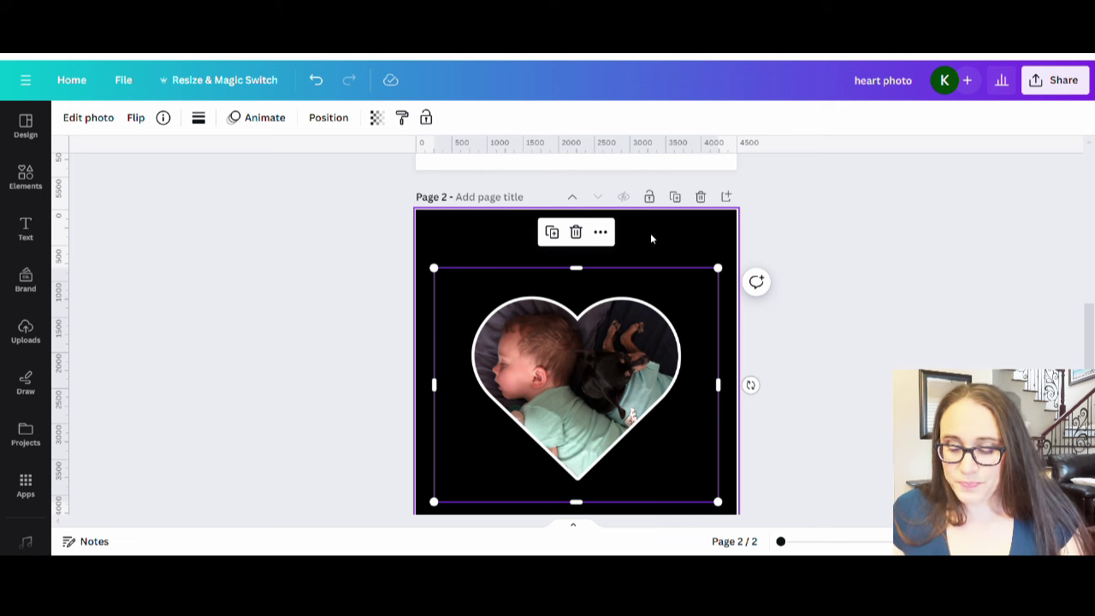
pyautogui.scroll(2, 648, 240)
pyautogui.scroll(-3, 646, 248)
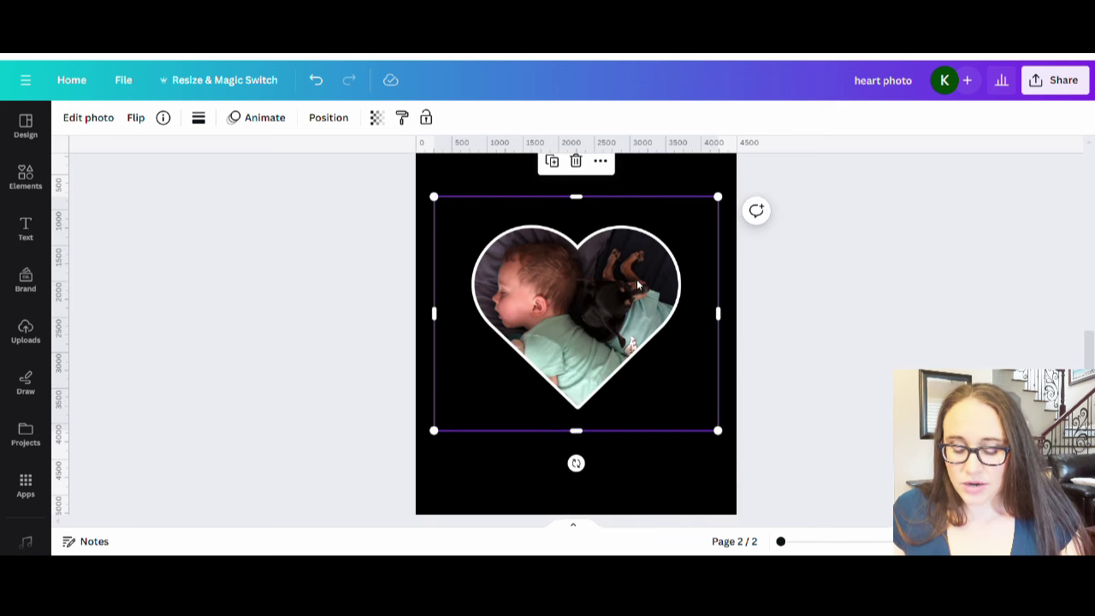
# Step: Add a text box to page 2, rotate it diagonally and place it along the heart's lower-left edge
pyautogui.click(600, 465)
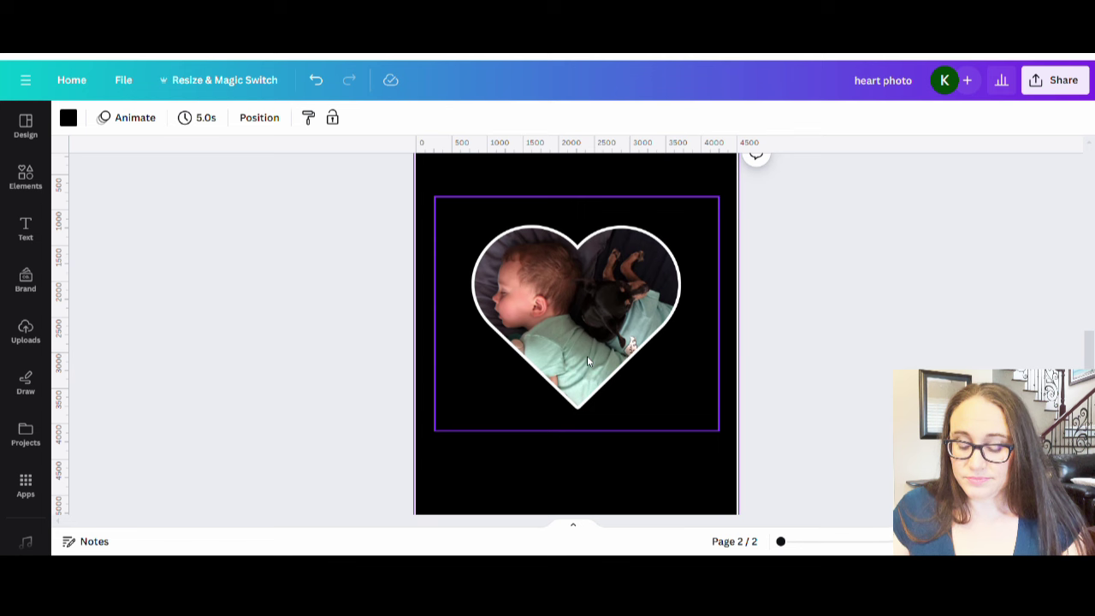
pyautogui.press('t')
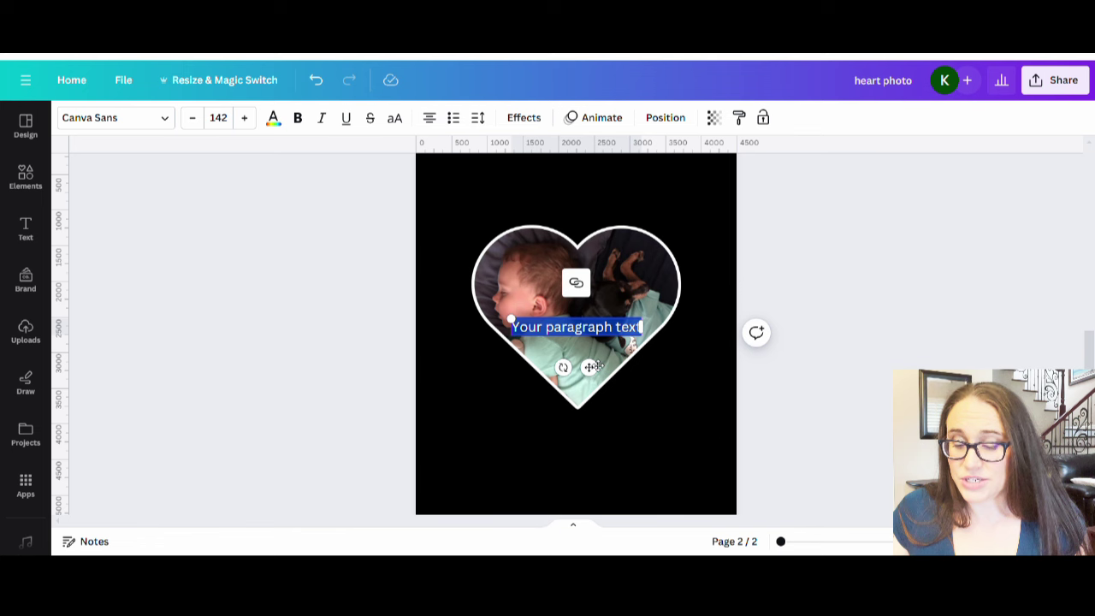
pyautogui.moveTo(563, 367); pyautogui.dragTo(634, 298)
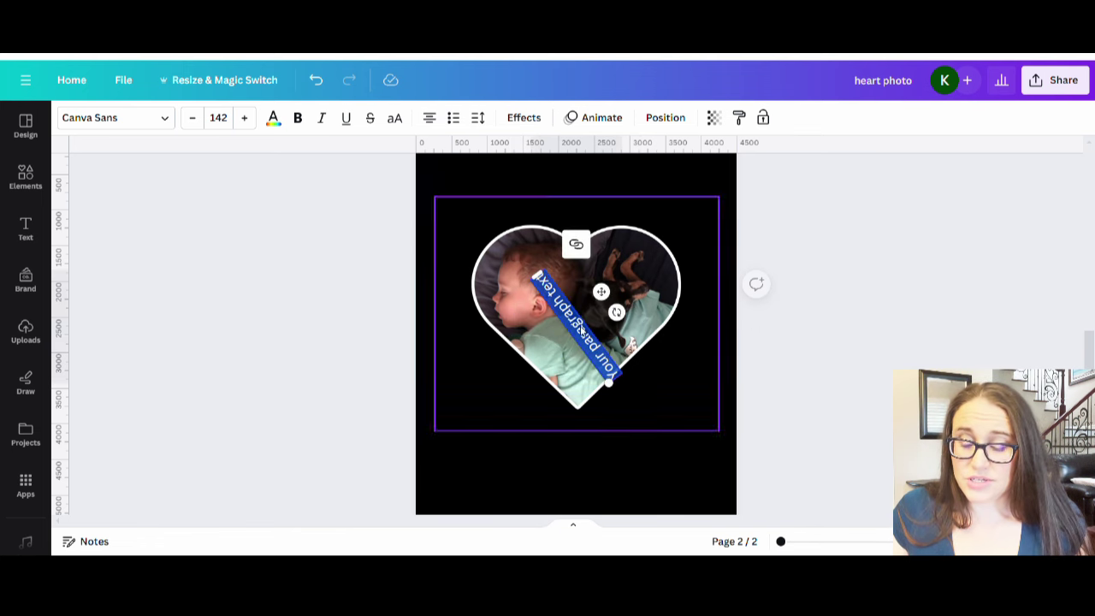
pyautogui.click(639, 425)
pyautogui.moveTo(572, 333); pyautogui.dragTo(513, 381)
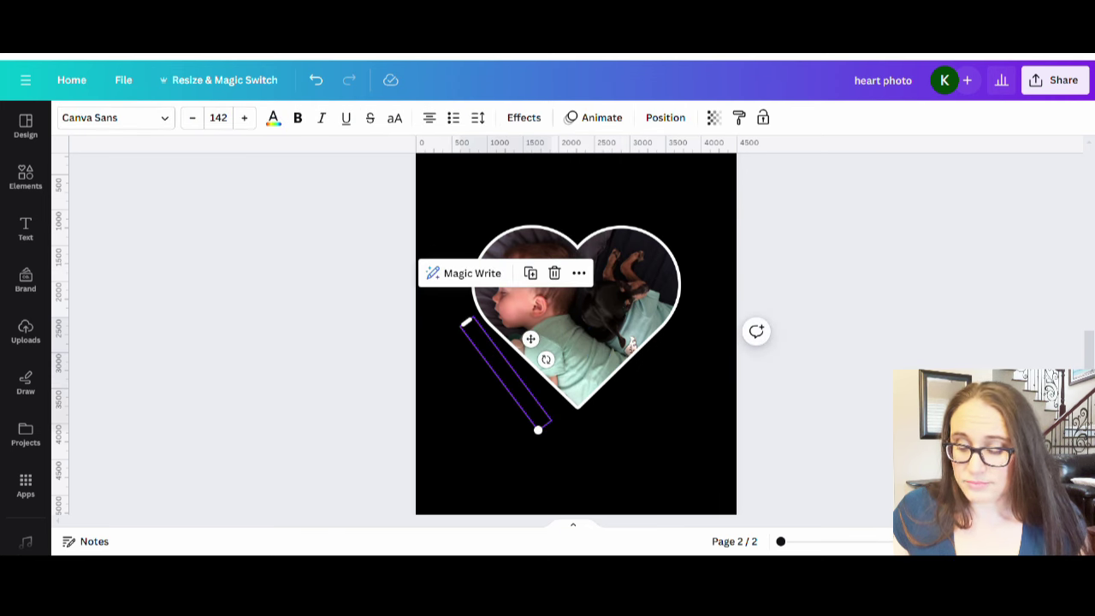
# Step: Change the colour of the diagonal text beside the heart's lower-left edge to white
pyautogui.click(280, 125)
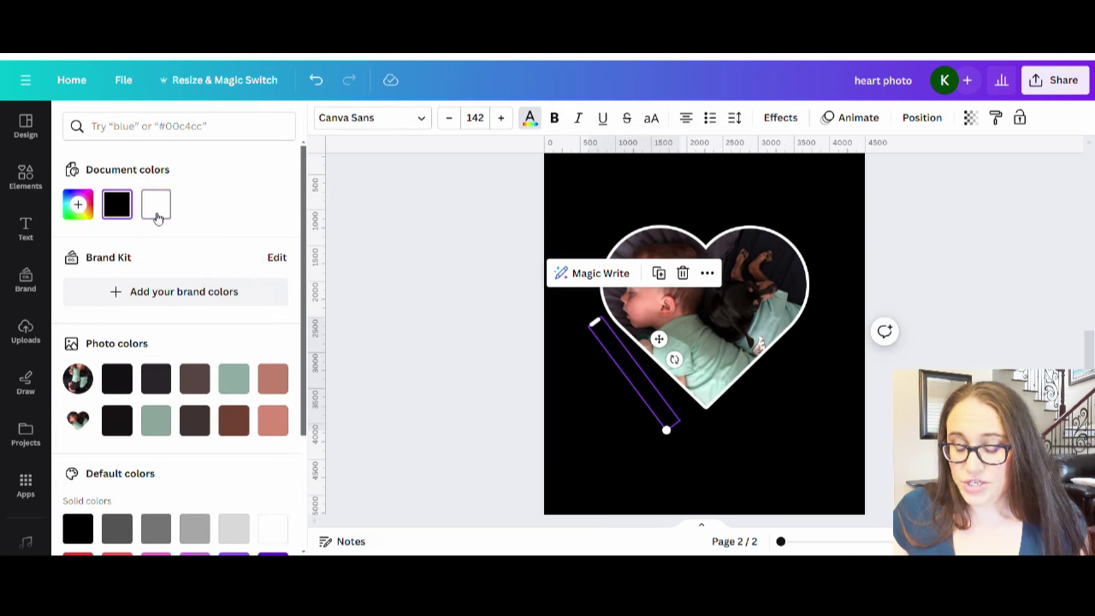
pyautogui.click(155, 203)
pyautogui.click(721, 467)
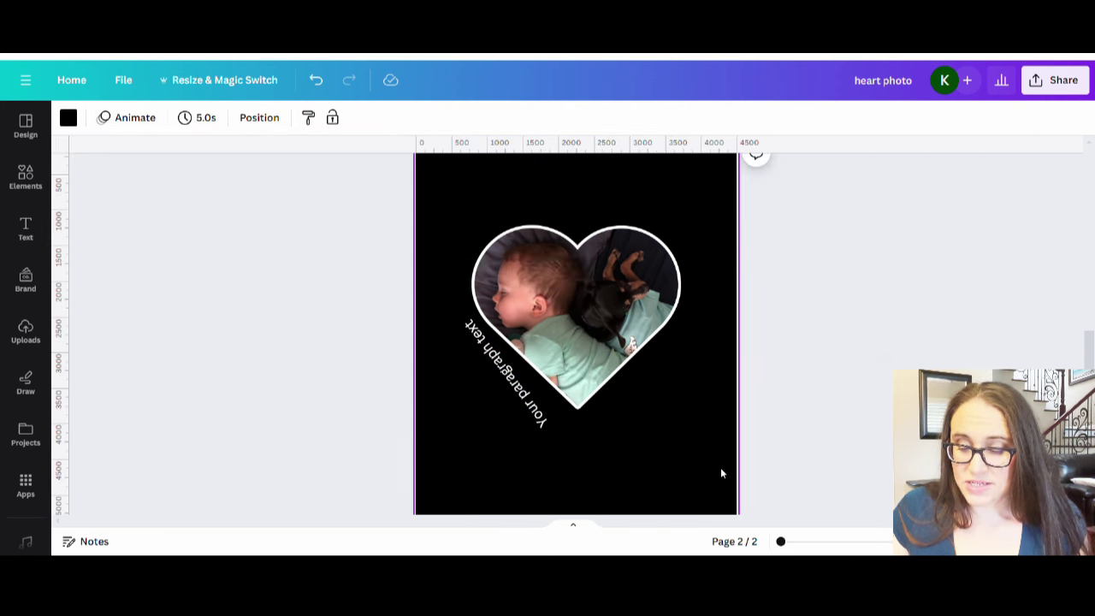
# Step: Adjust the rotation of the white text so it runs parallel to the heart's lower-left edge
pyautogui.click(535, 425)
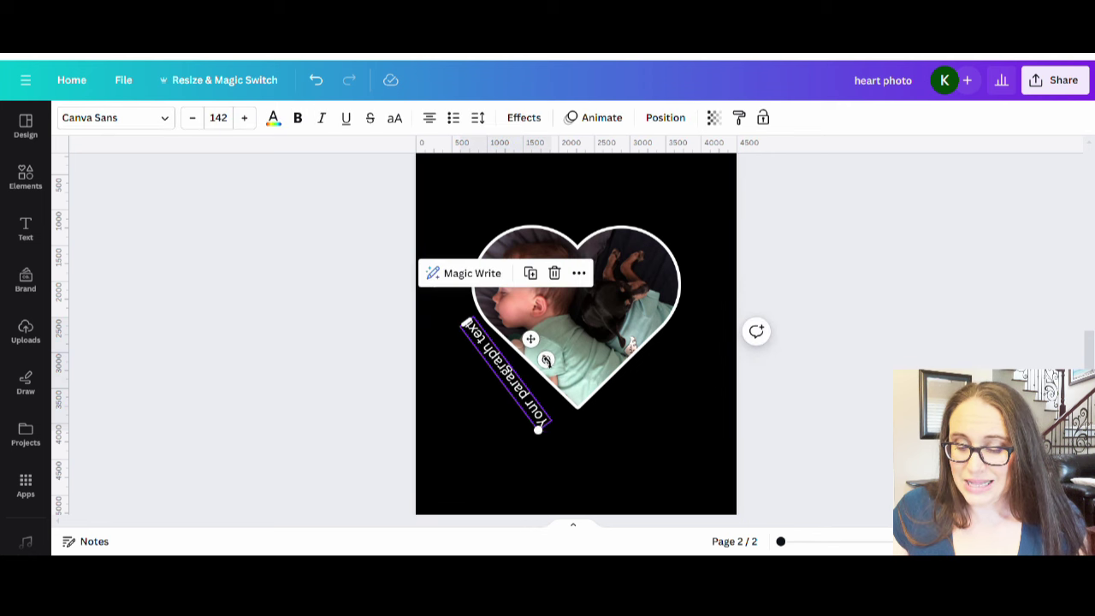
pyautogui.moveTo(558, 360); pyautogui.dragTo(522, 374)
pyautogui.click(594, 501)
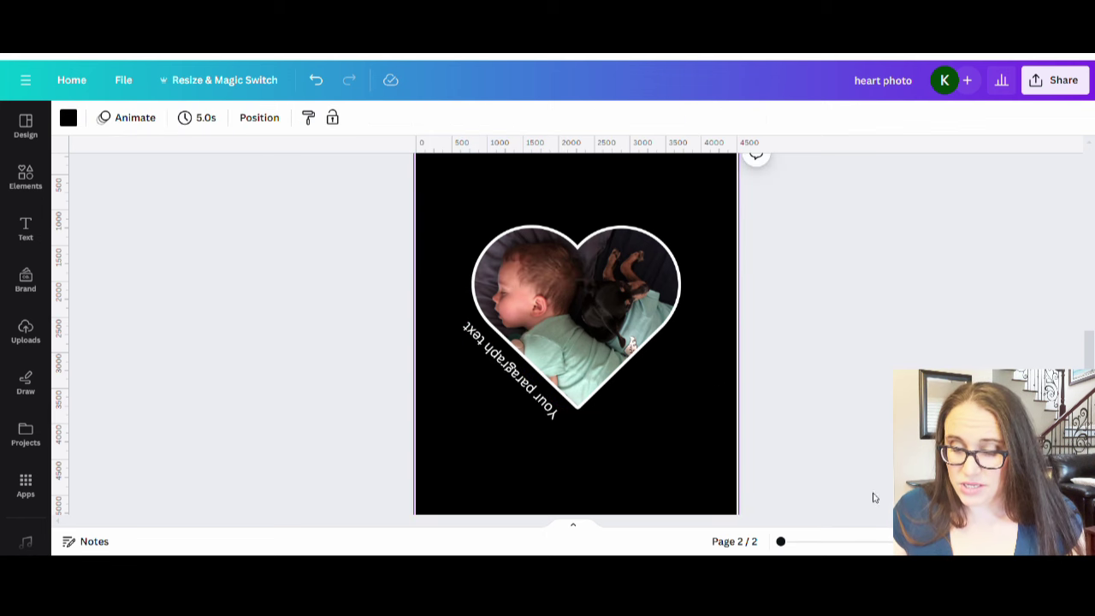
# Step: Add a second text box, move it to the heart's upper-left side and rotate it diagonally so it rises to the right
pyautogui.press('t')
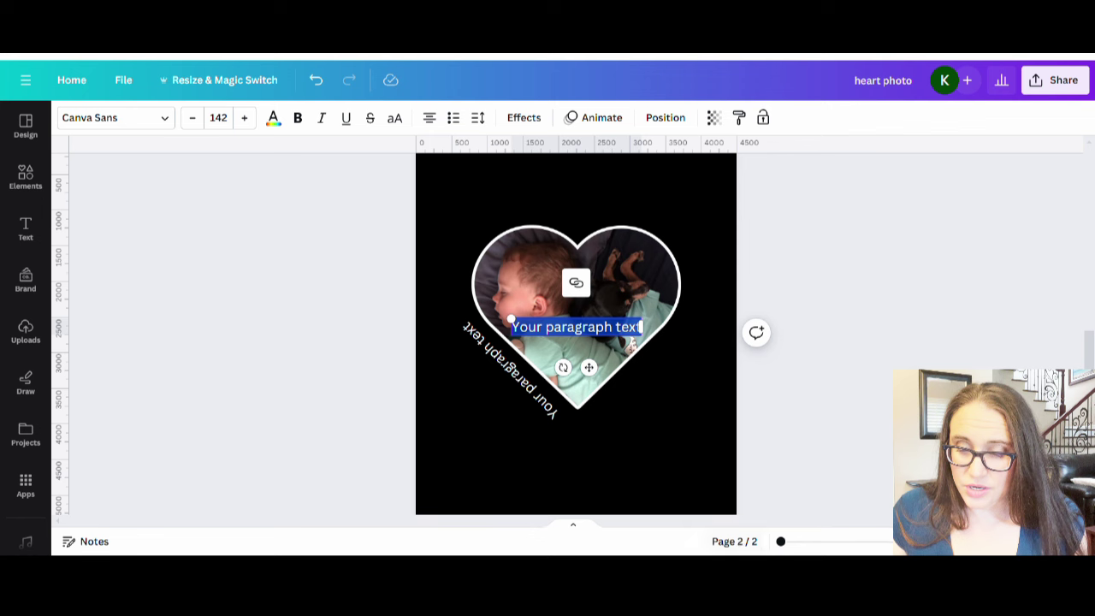
pyautogui.click(660, 459)
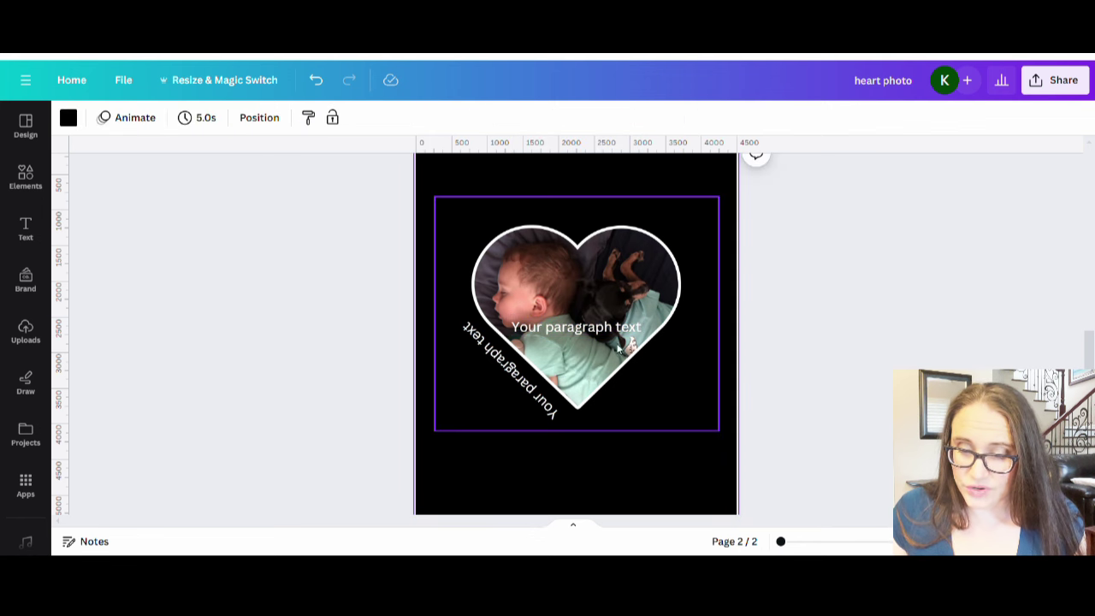
pyautogui.moveTo(603, 331); pyautogui.dragTo(539, 228)
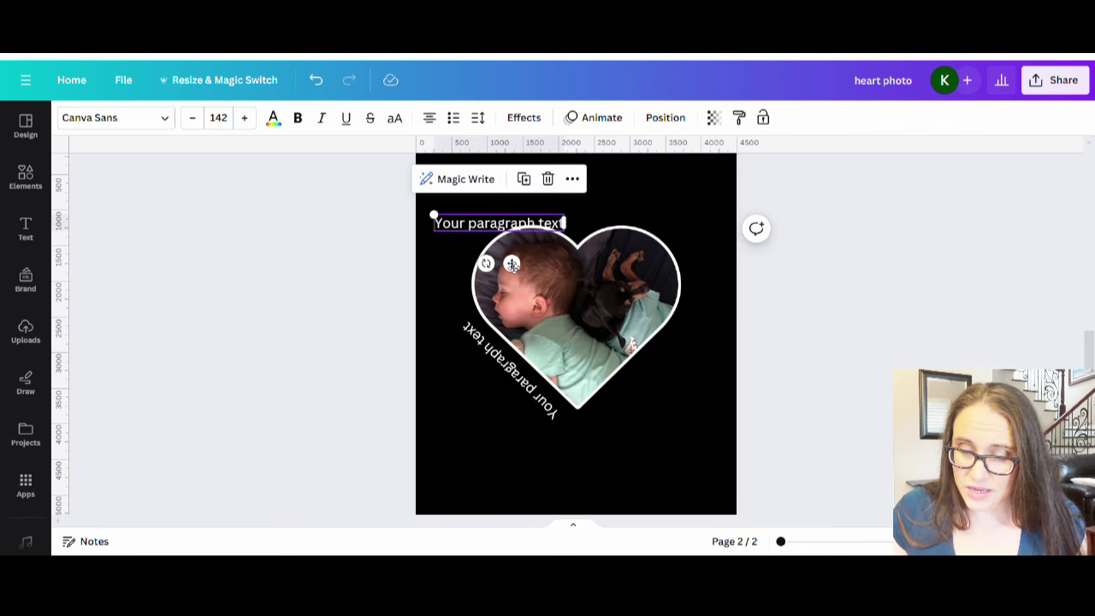
pyautogui.moveTo(489, 263); pyautogui.dragTo(522, 268)
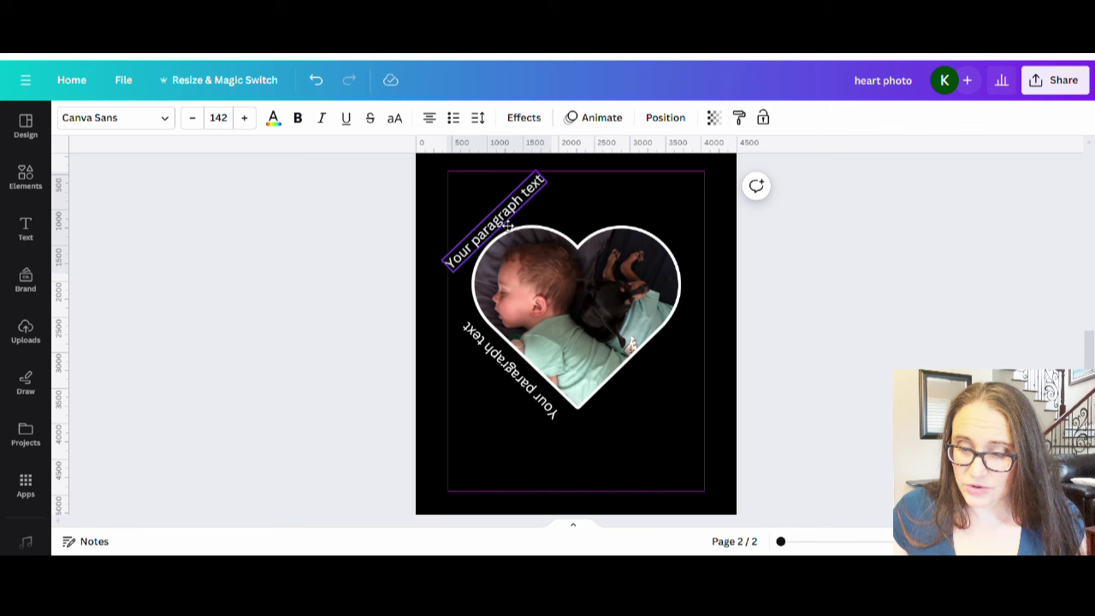